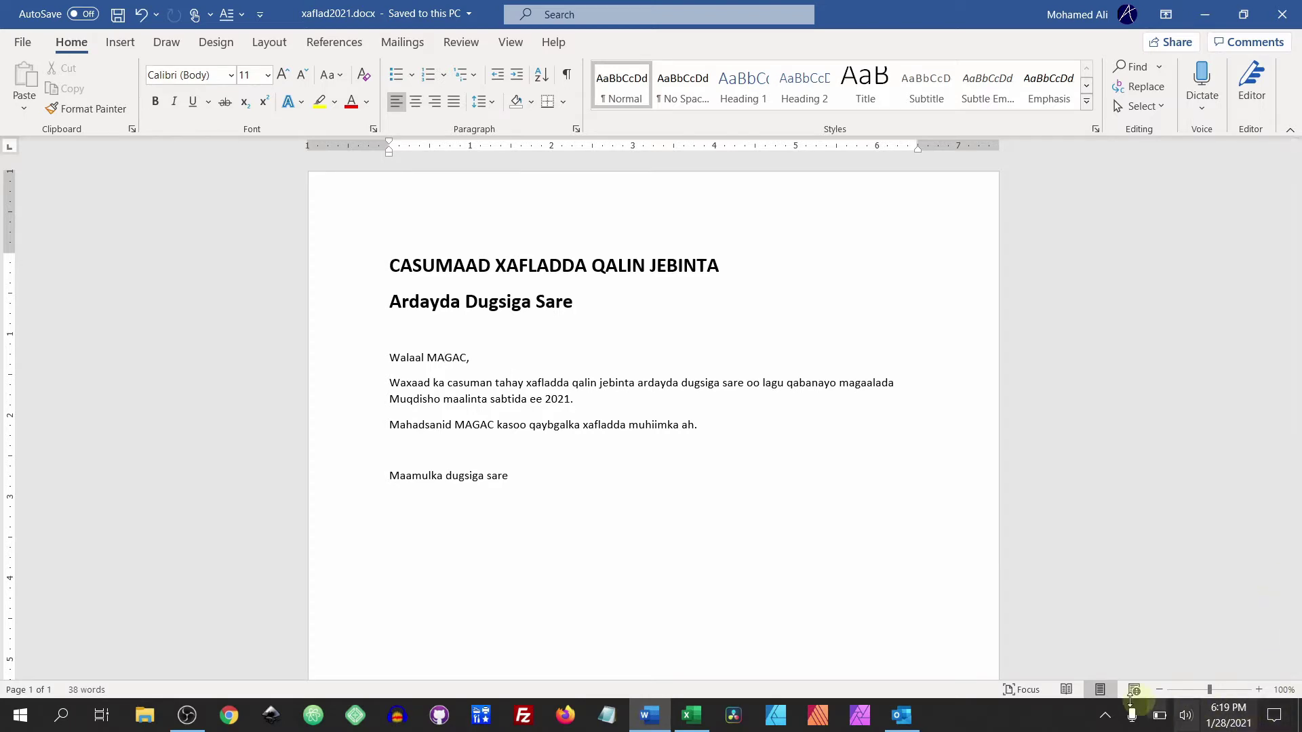
Step: Check the Outlook inbox and the recipient list in the mail-merge.xlsx workbook in Excel, returning to the Word invitation
{"action": "left_click", "coordinate": [899, 717]}
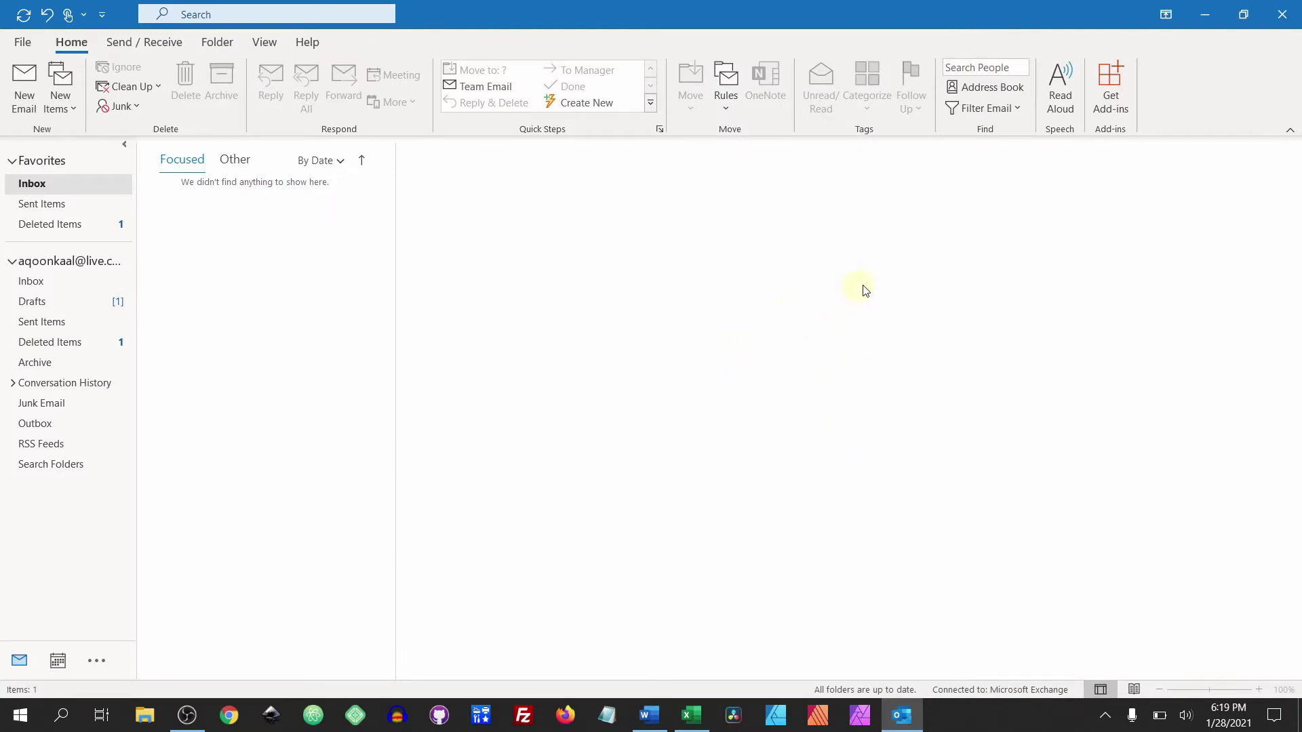
{"action": "left_click", "coordinate": [1210, 15]}
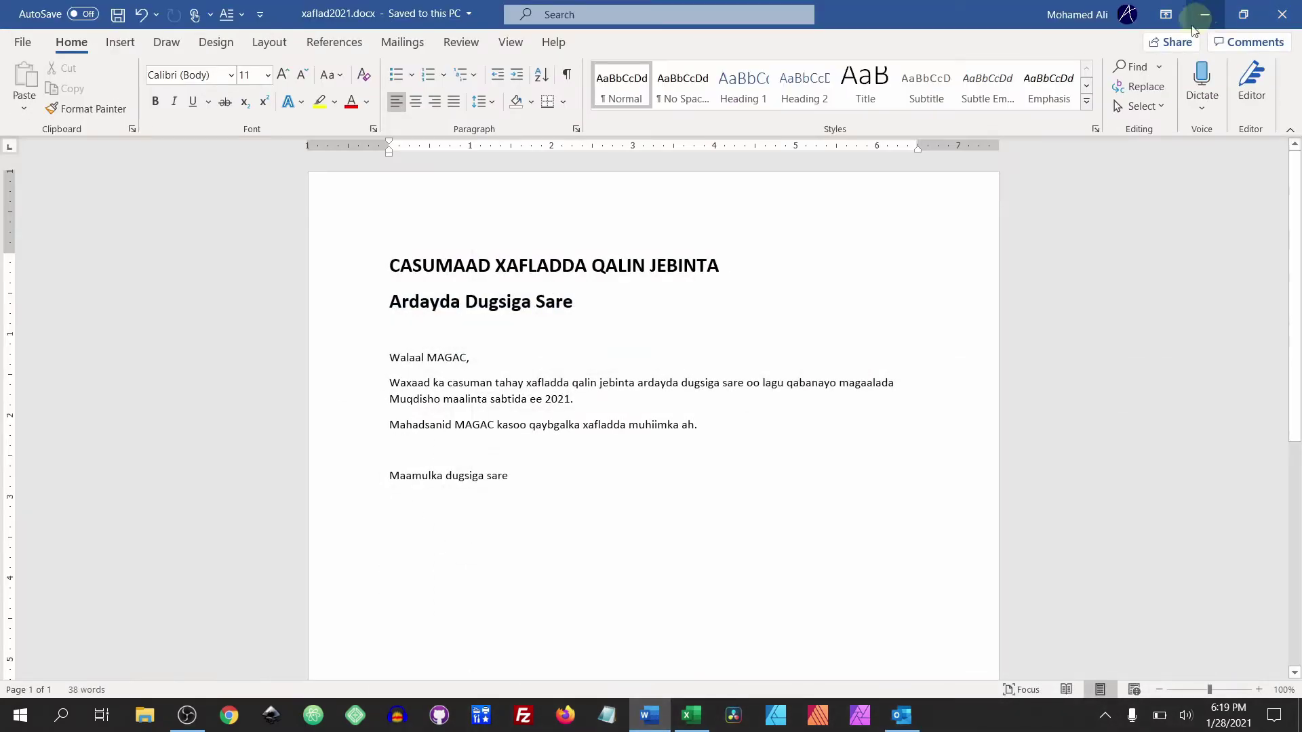
{"action": "left_click", "coordinate": [691, 715]}
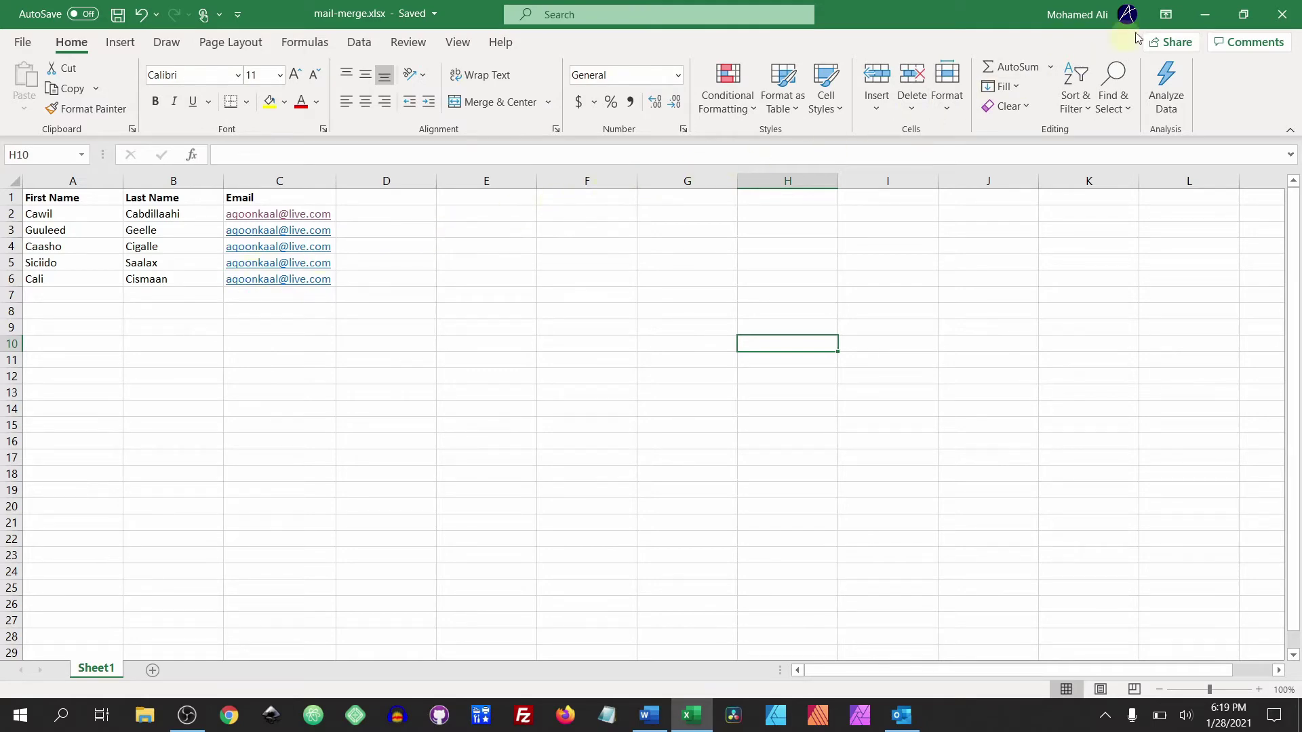
{"action": "left_click", "coordinate": [1203, 14]}
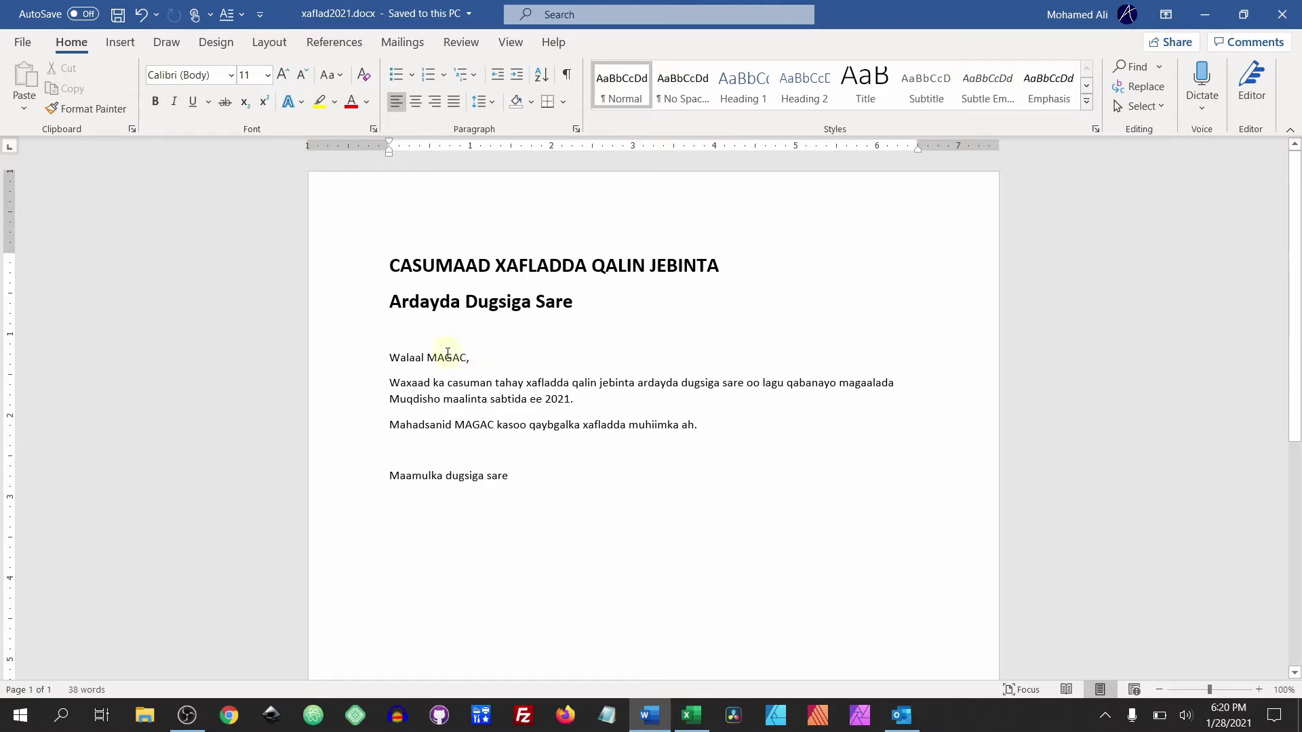
Step: Locate the two MAGAC name placeholders in the invitation's greeting and closing sentence
{"action": "double_click", "coordinate": [447, 358]}
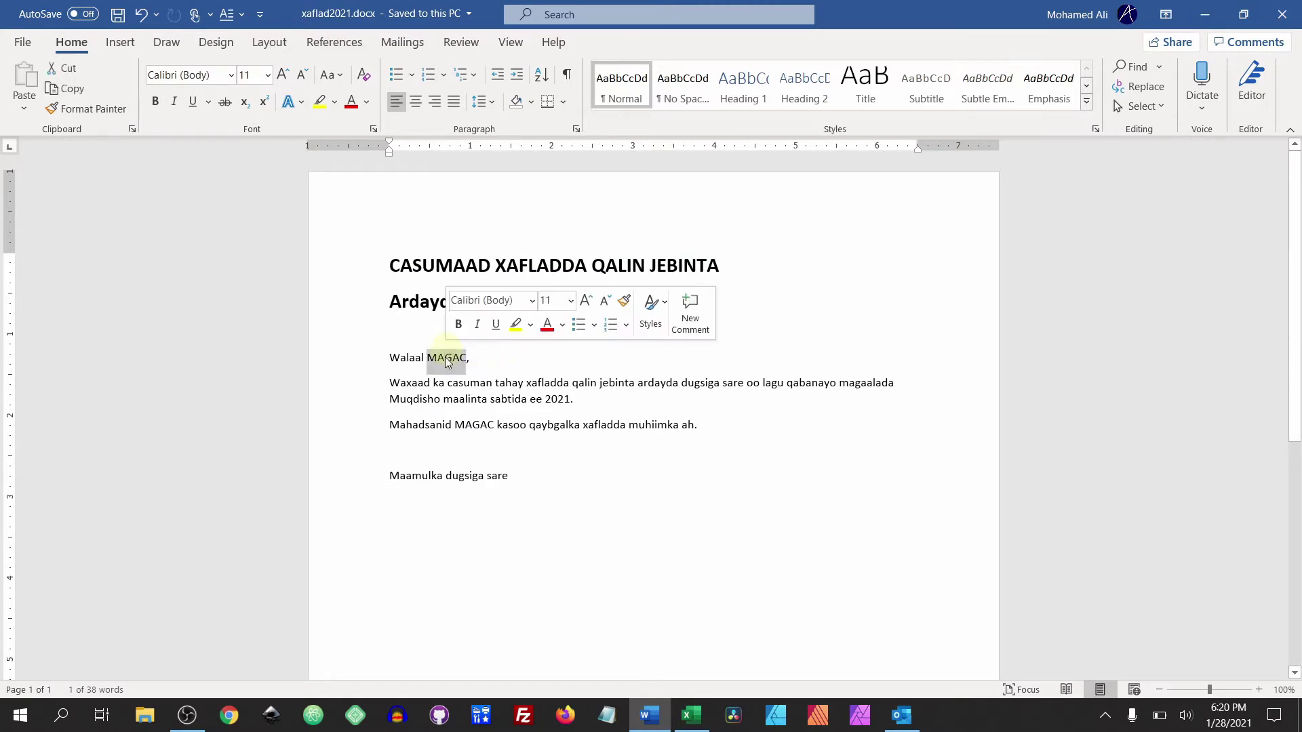
{"action": "double_click", "coordinate": [475, 424]}
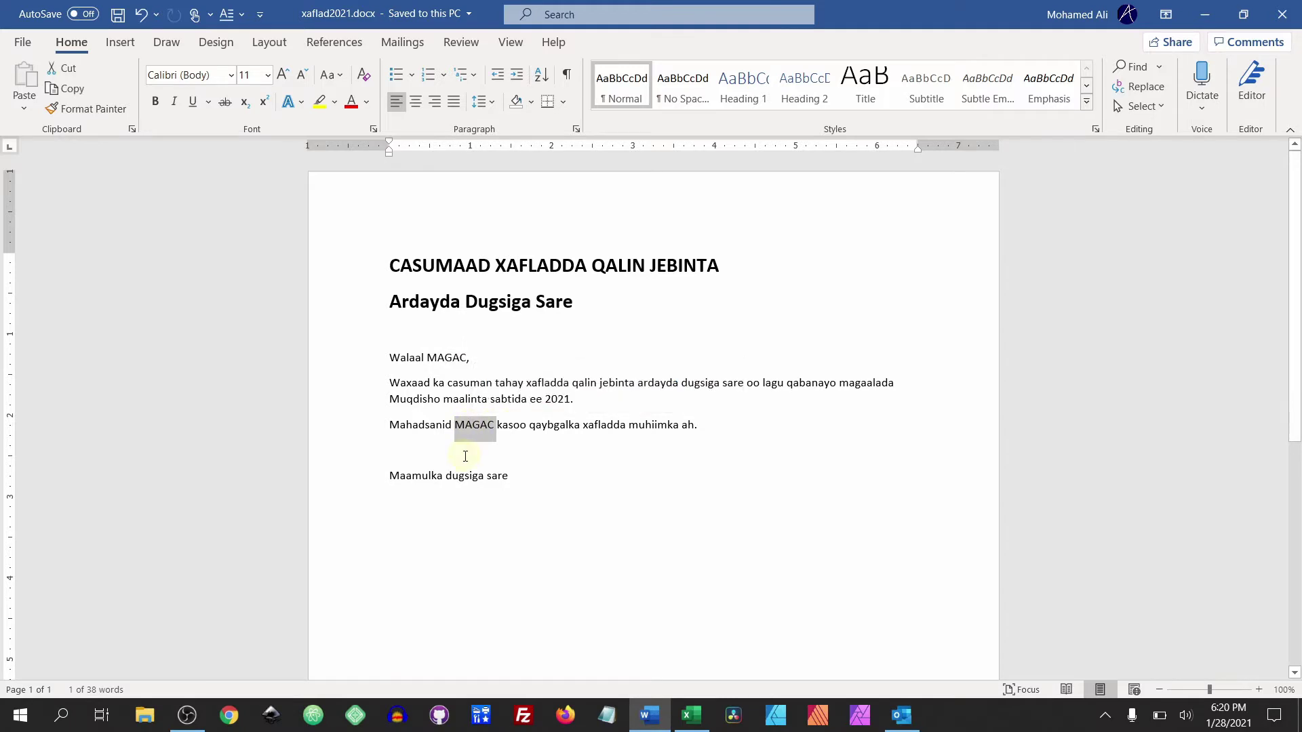
{"action": "left_click", "coordinate": [466, 456]}
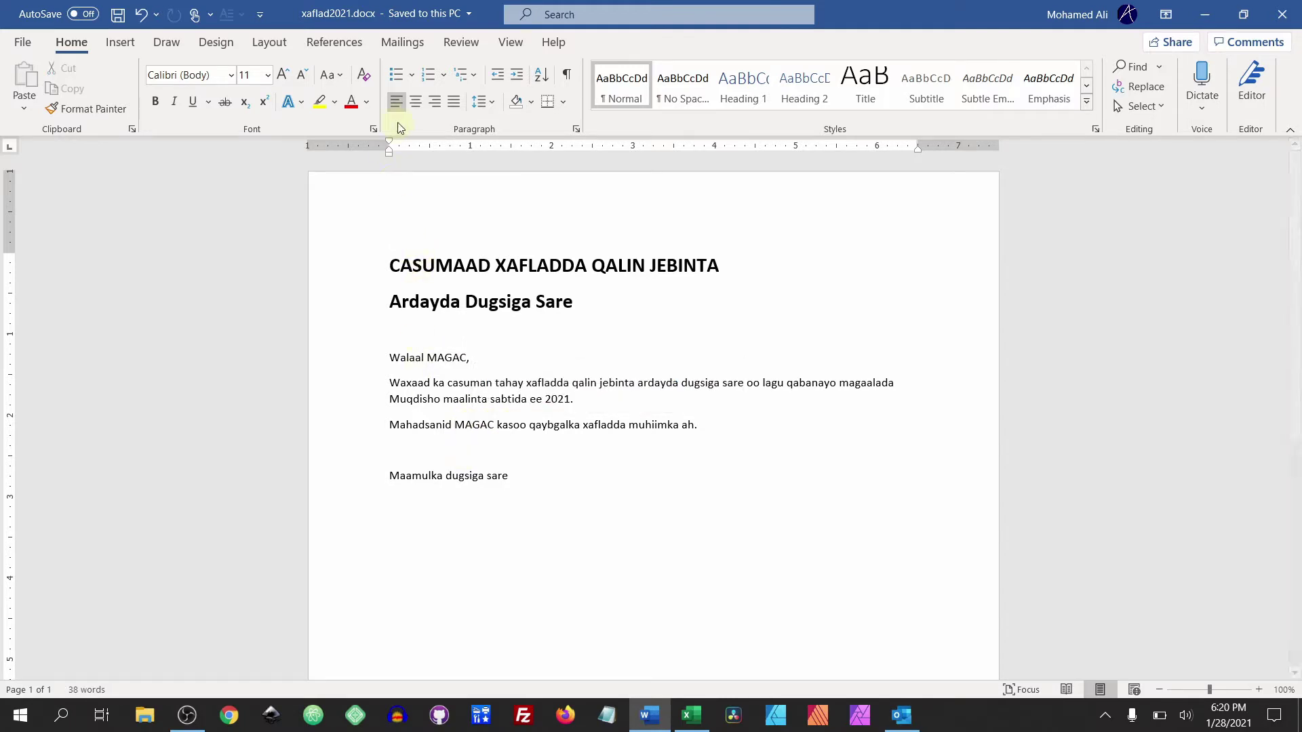
Step: Start the Step-by-Step Mail Merge Wizard for e-mail messages, using the current document as the starting document
{"action": "left_click", "coordinate": [418, 47]}
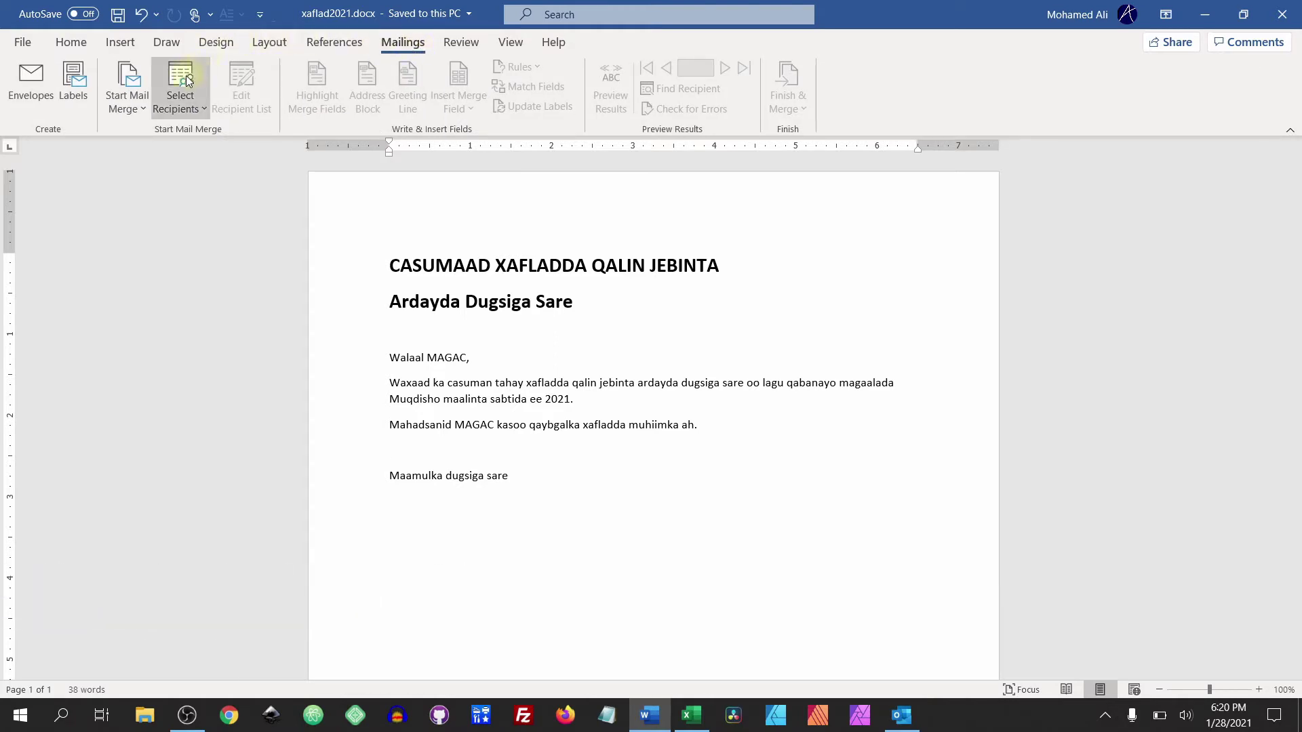
{"action": "left_click", "coordinate": [138, 107]}
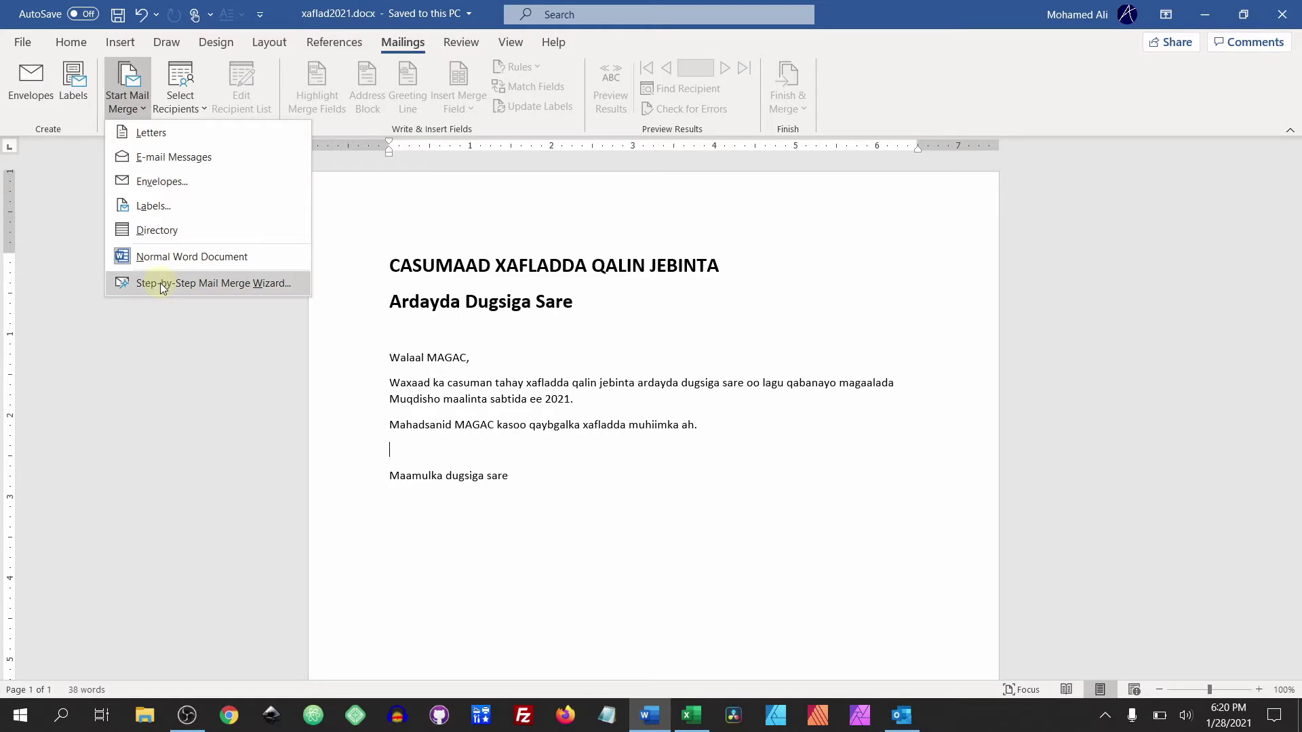
{"action": "left_click", "coordinate": [160, 283]}
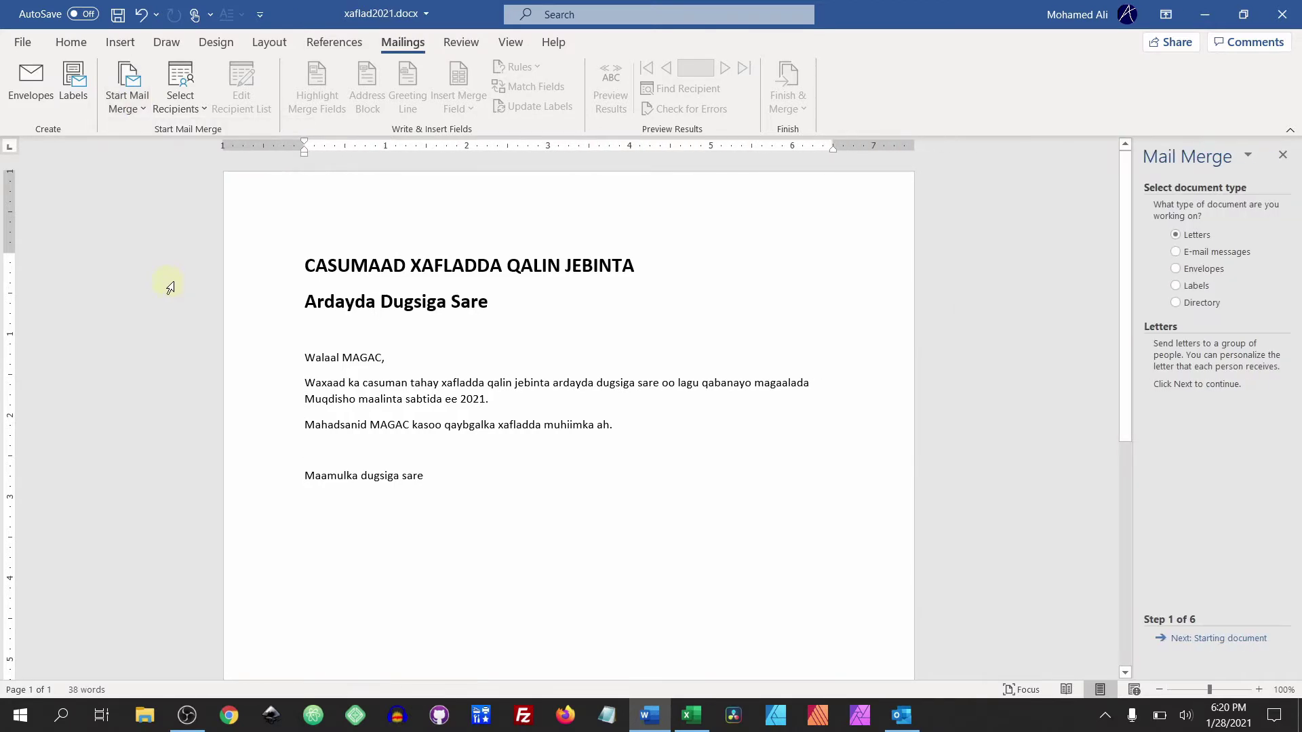
{"action": "left_click", "coordinate": [1178, 253]}
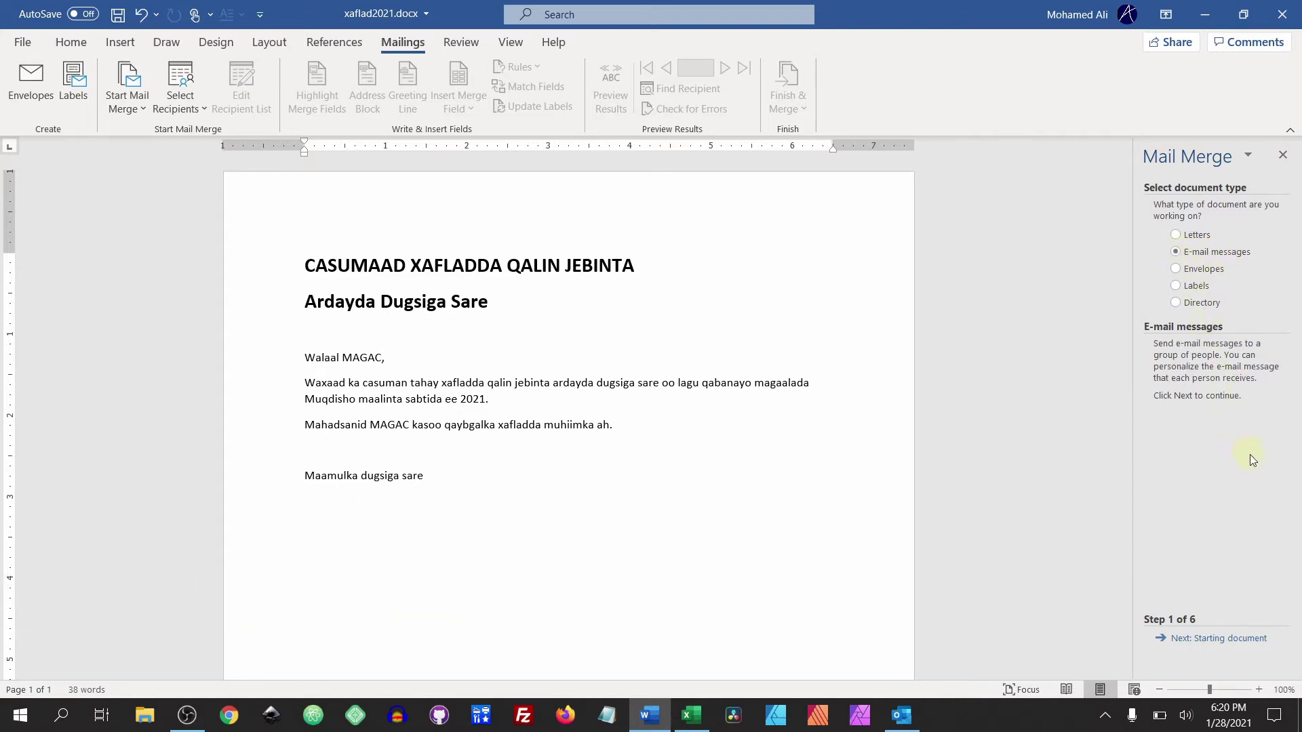
{"action": "left_click", "coordinate": [1218, 639]}
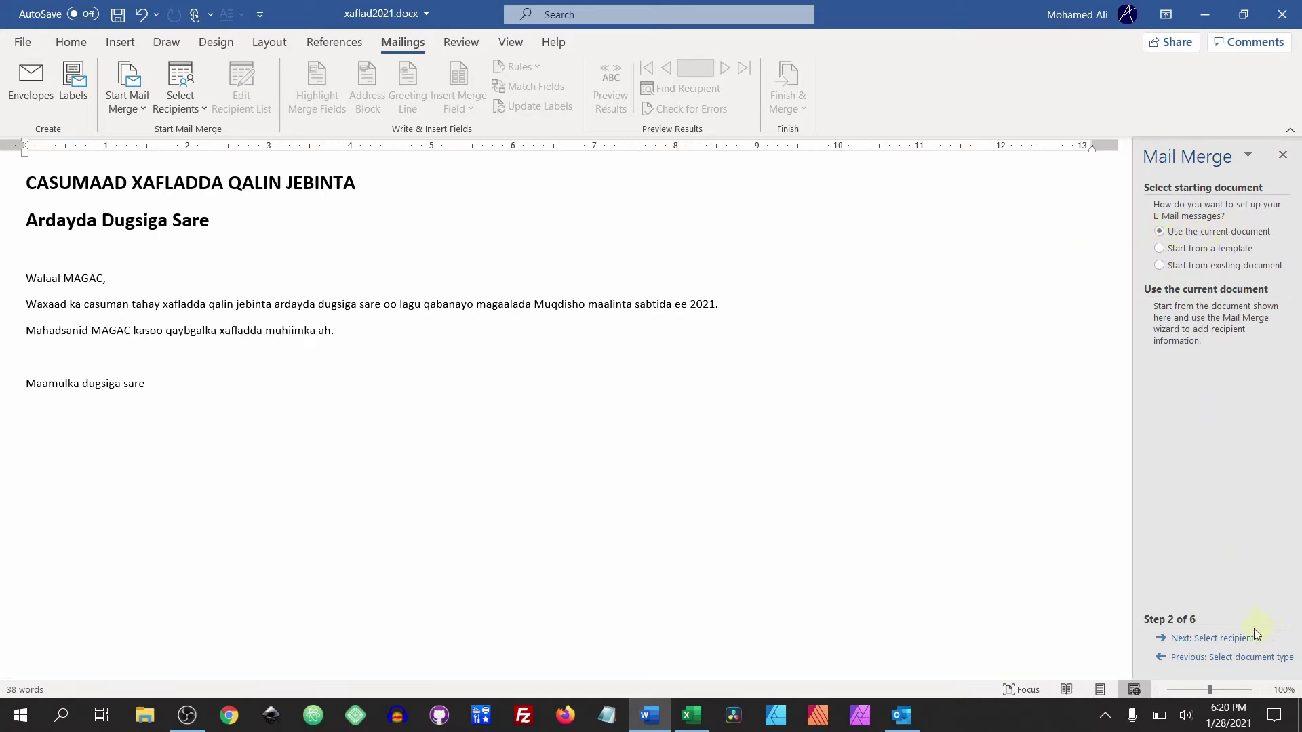
{"action": "left_click", "coordinate": [1237, 642]}
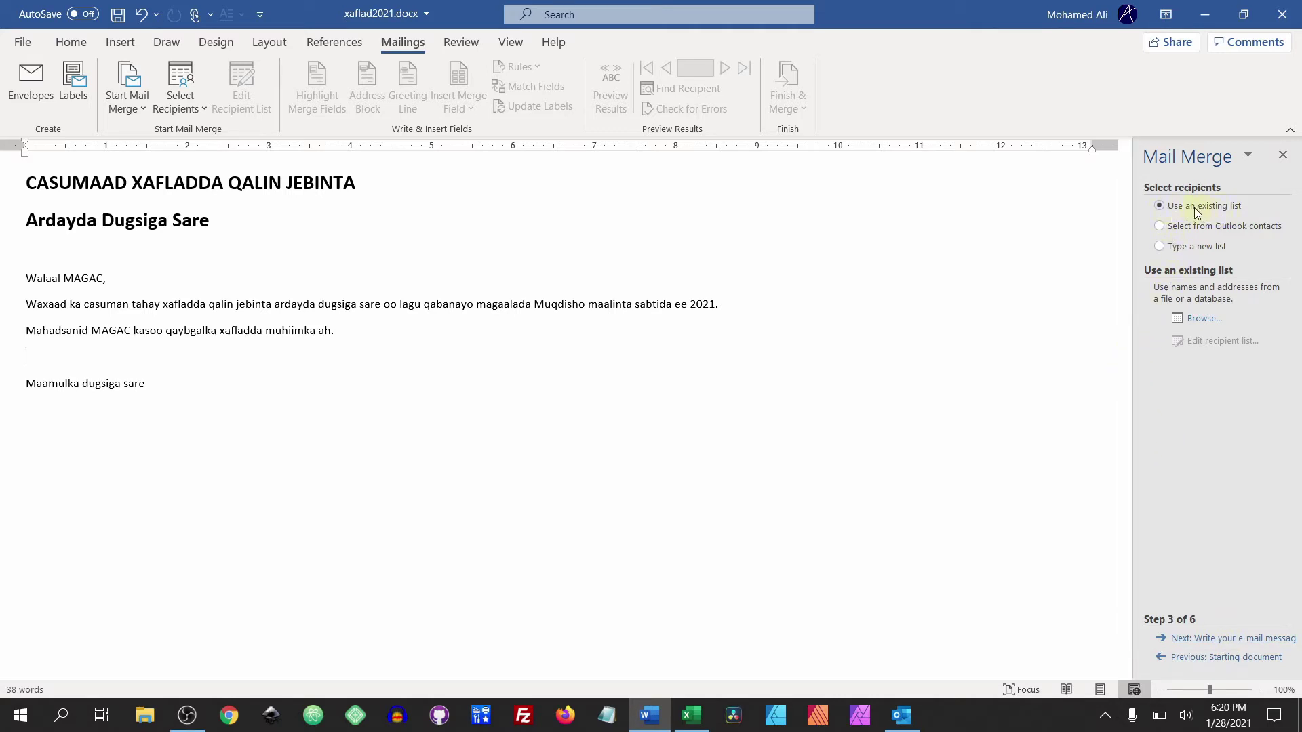
Step: Load Sheet1$ of mail-merge.xlsx as the existing recipient list, with column headers in the first row and every recipient included
{"action": "left_click", "coordinate": [1198, 321]}
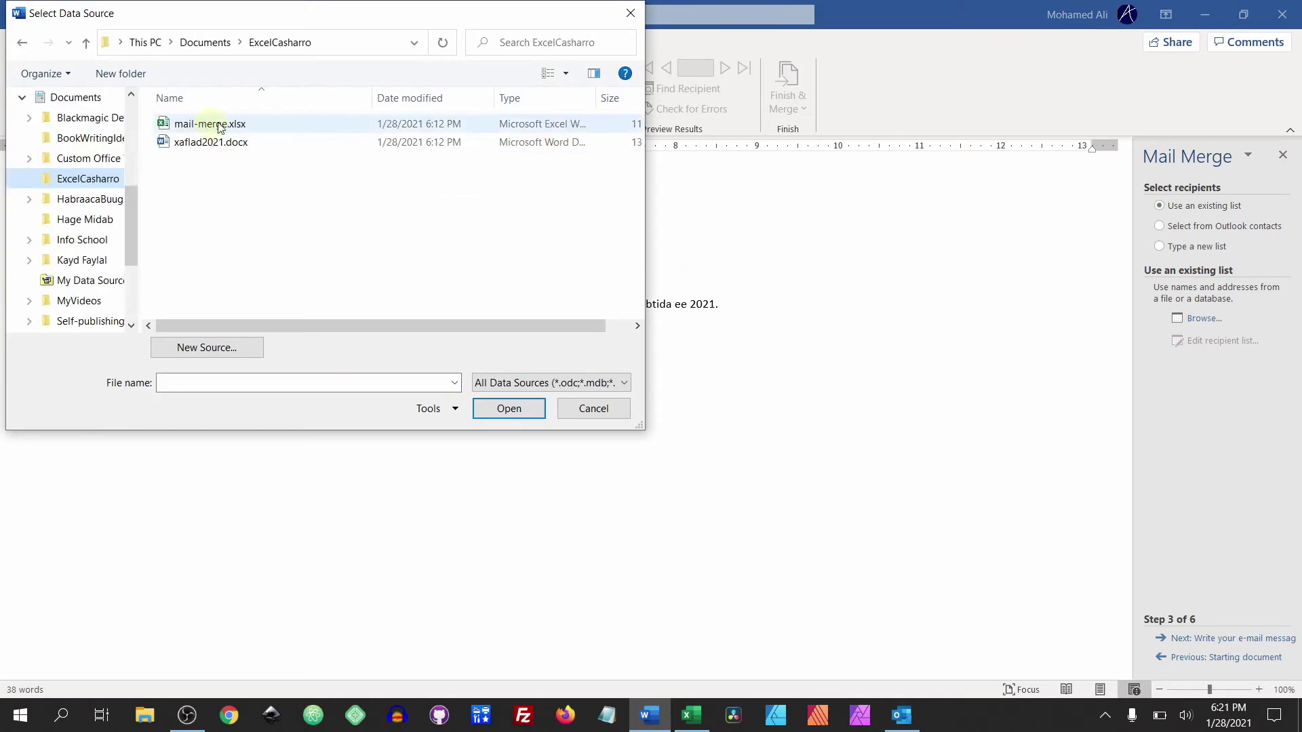
{"action": "left_click", "coordinate": [234, 126]}
{"action": "double_click", "coordinate": [232, 126]}
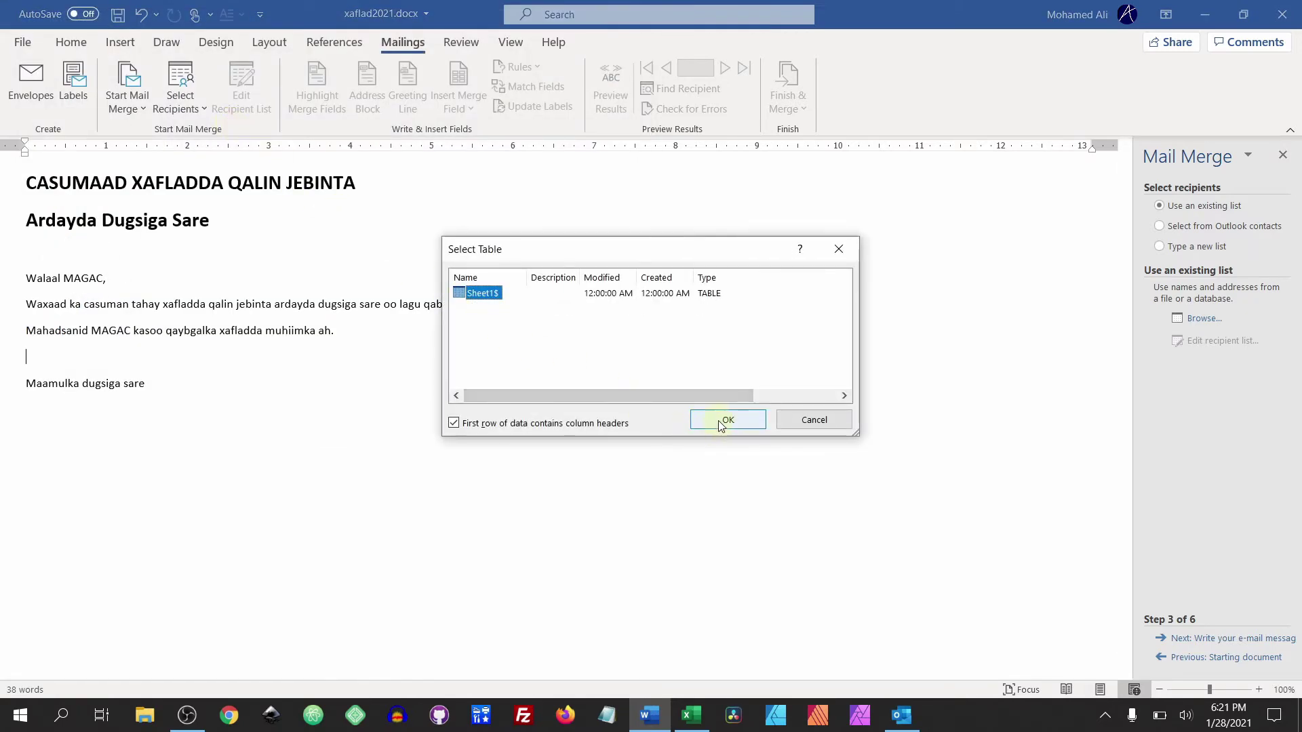
{"action": "left_click", "coordinate": [720, 419]}
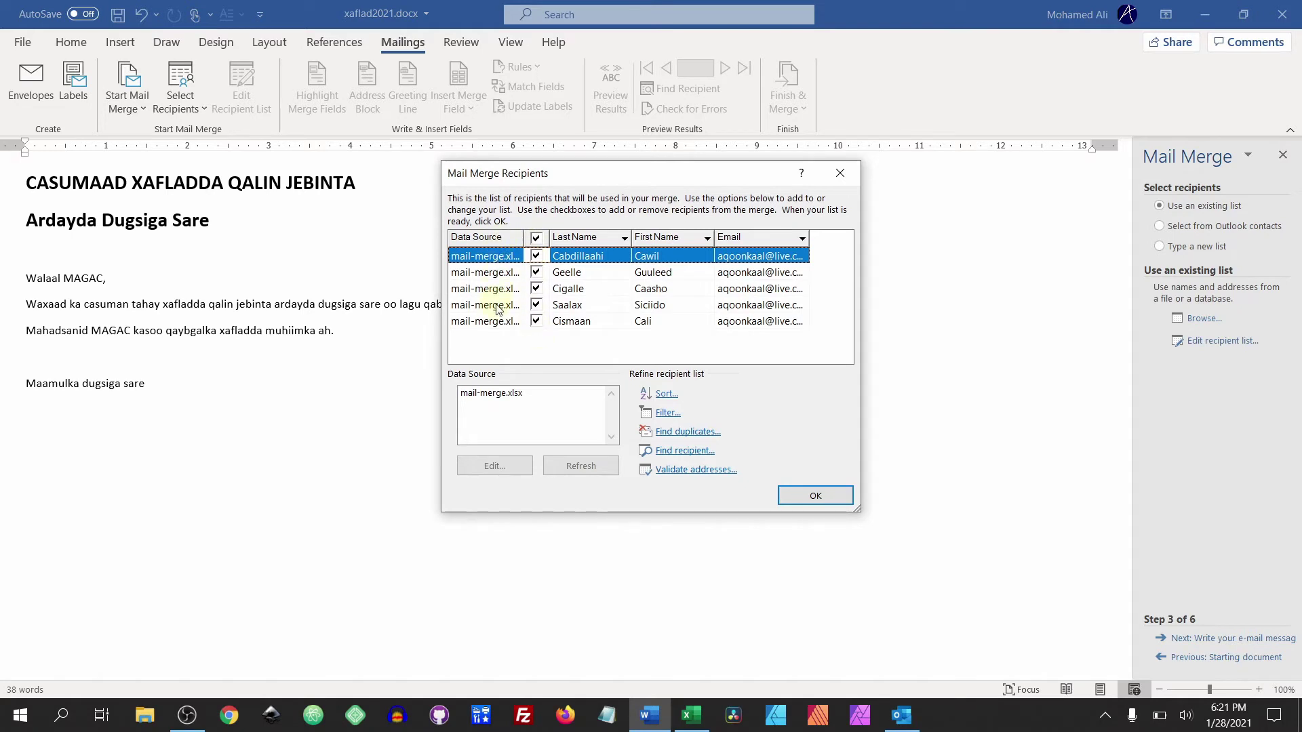
{"action": "left_click", "coordinate": [536, 273]}
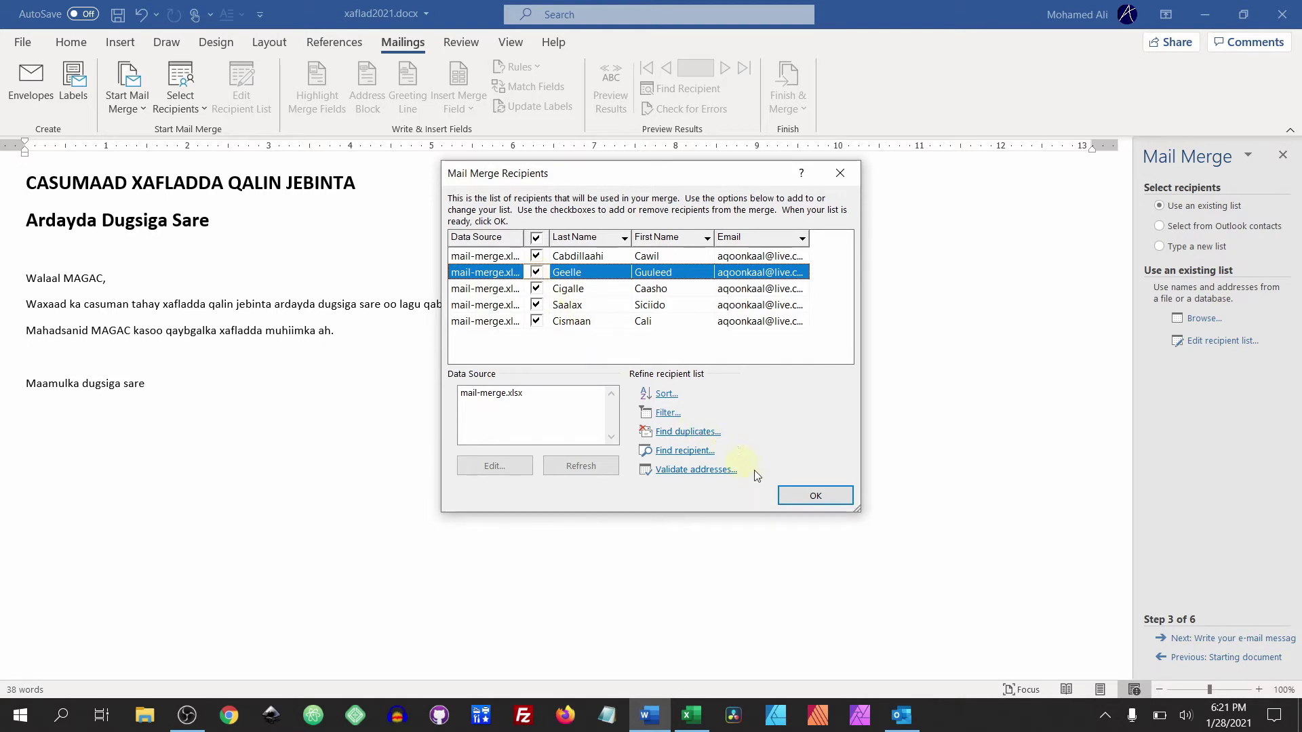
{"action": "left_click", "coordinate": [794, 498]}
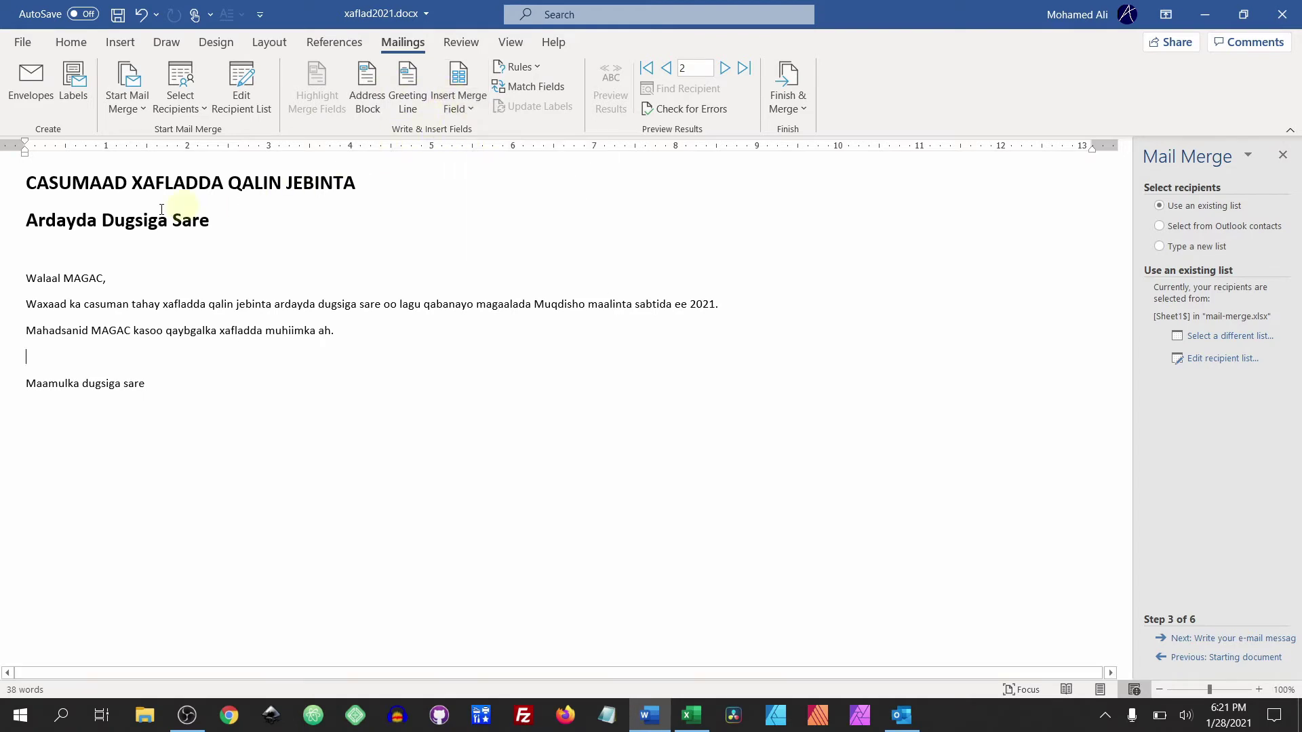
Step: Replace the MAGAC placeholder in the greeting with the First_Name and Last_Name merge fields
{"action": "double_click", "coordinate": [70, 280]}
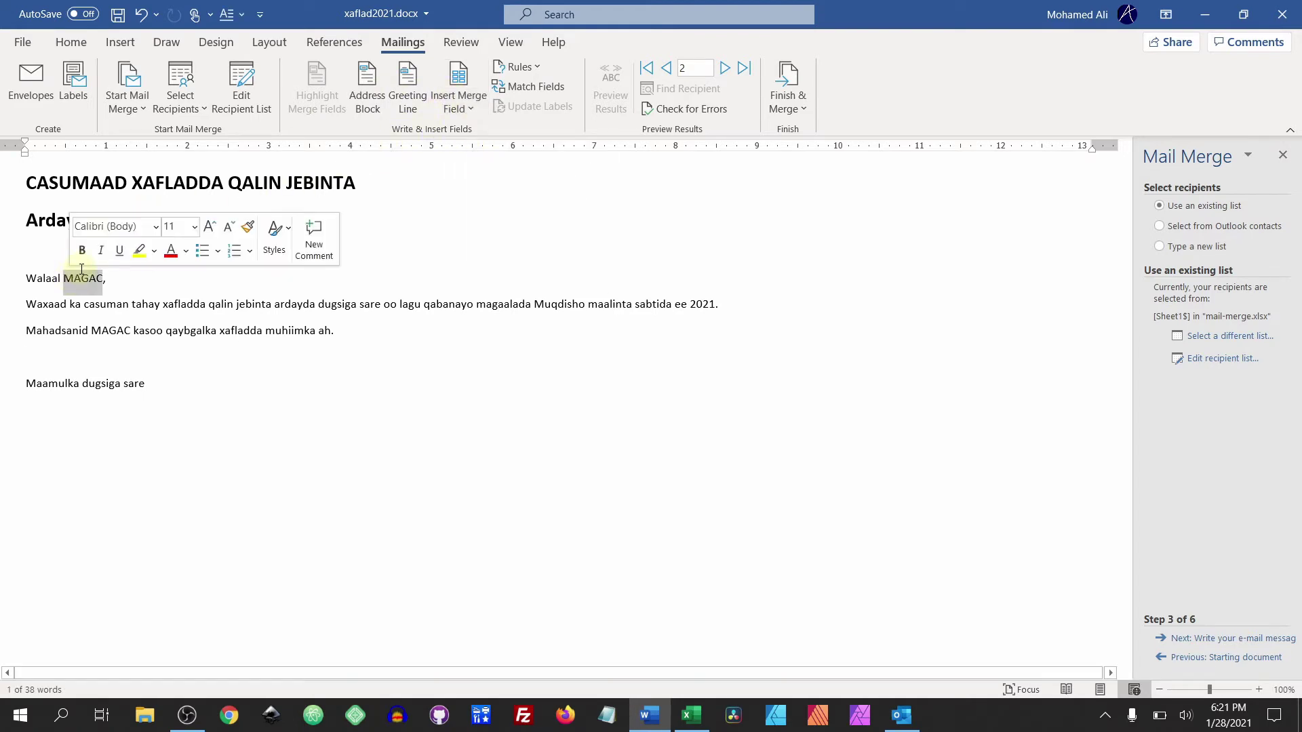
{"action": "left_click", "coordinate": [453, 111]}
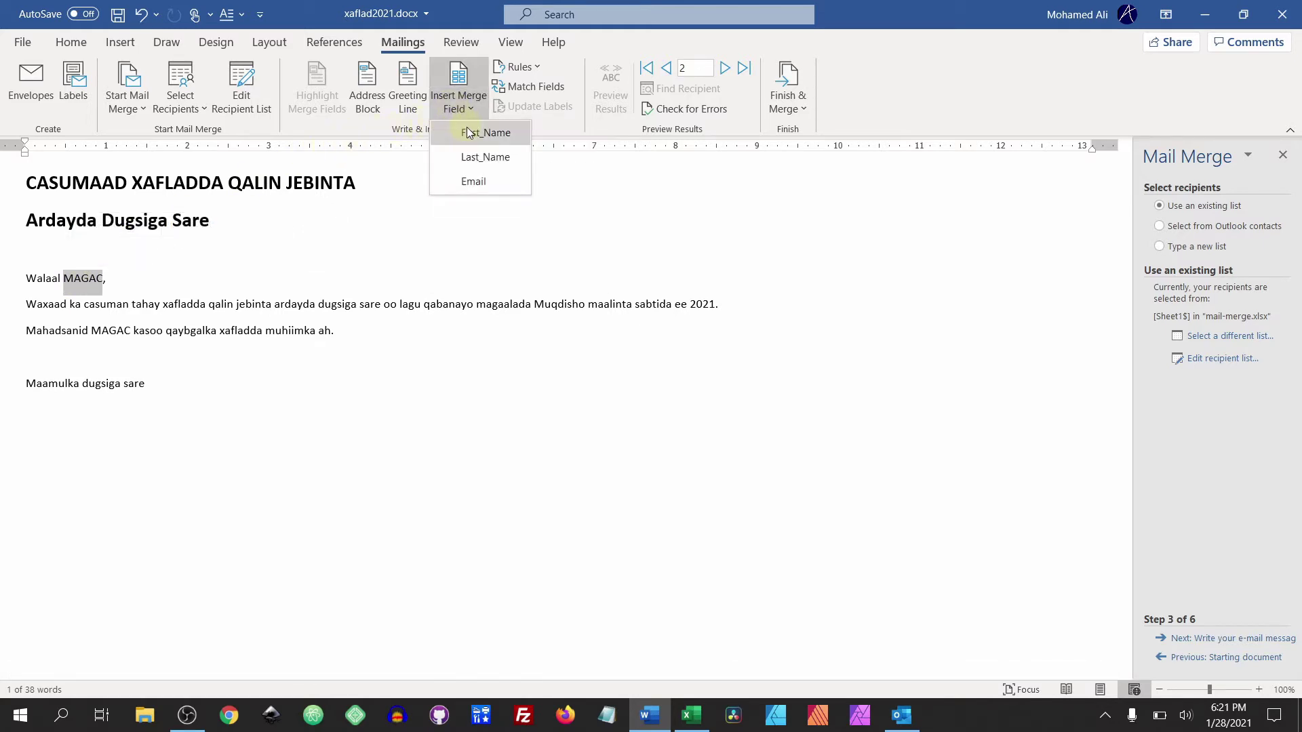
{"action": "left_click", "coordinate": [473, 134]}
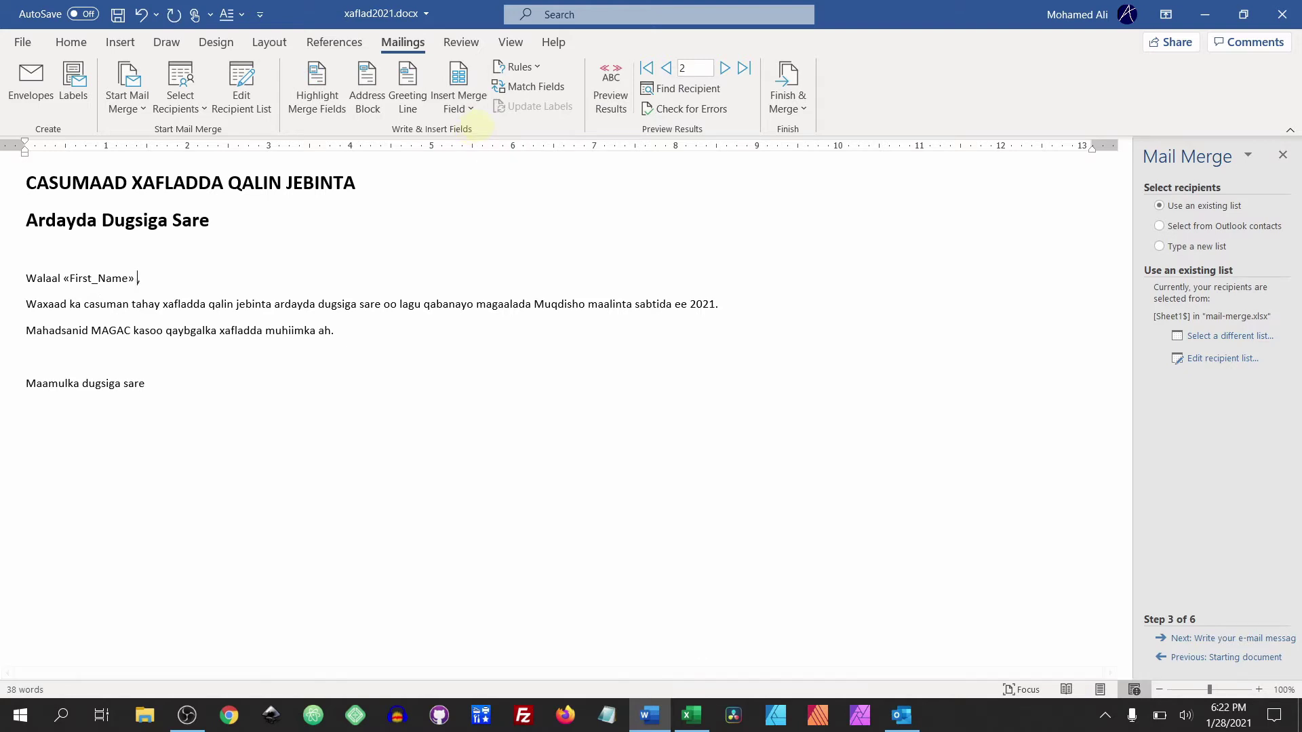
{"action": "left_click", "coordinate": [473, 102]}
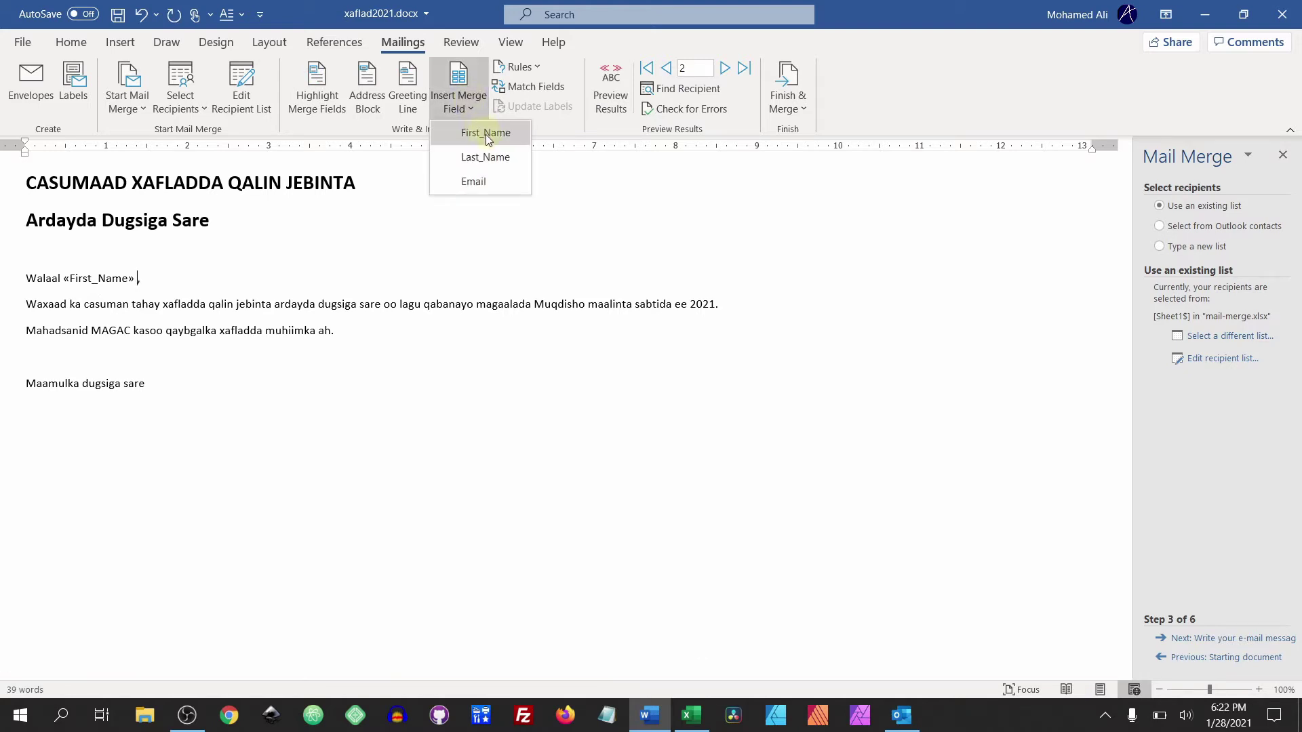
{"action": "left_click", "coordinate": [490, 157]}
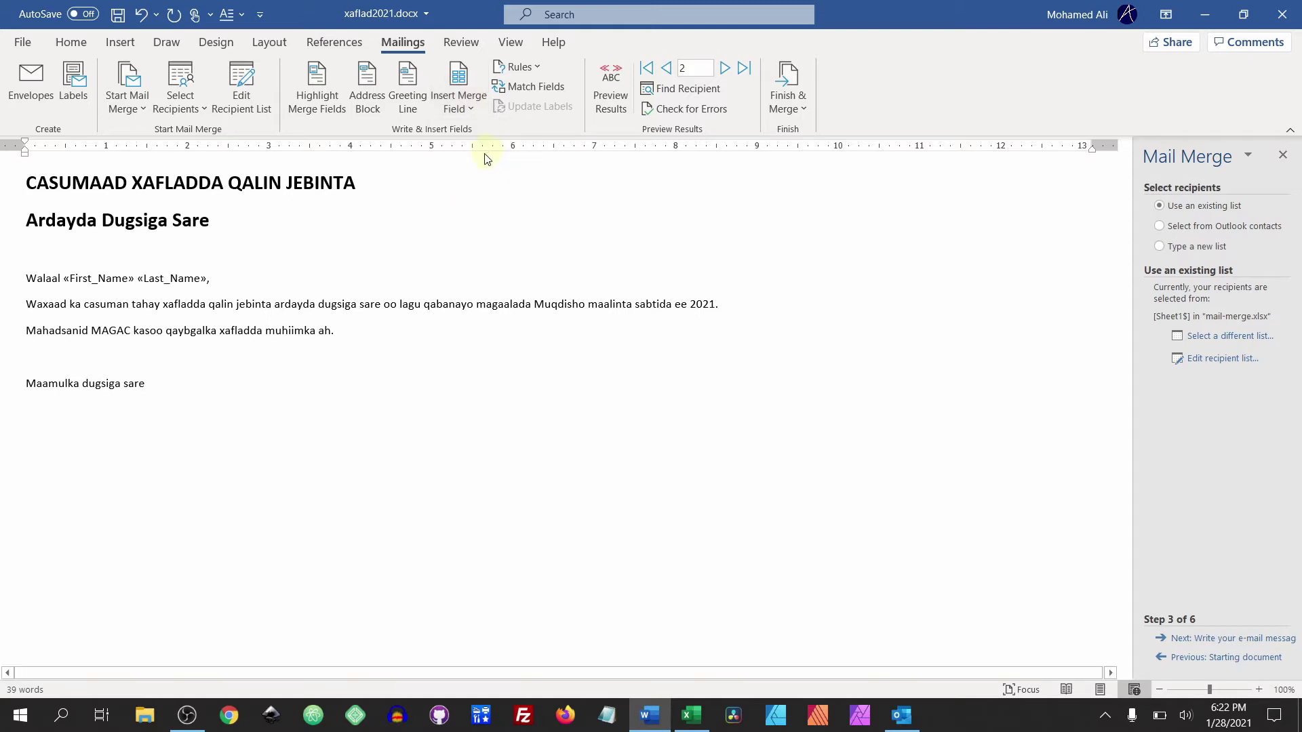
Step: Replace the MAGAC placeholder in the Mahadsanid sentence with the First_Name merge field
{"action": "double_click", "coordinate": [110, 330]}
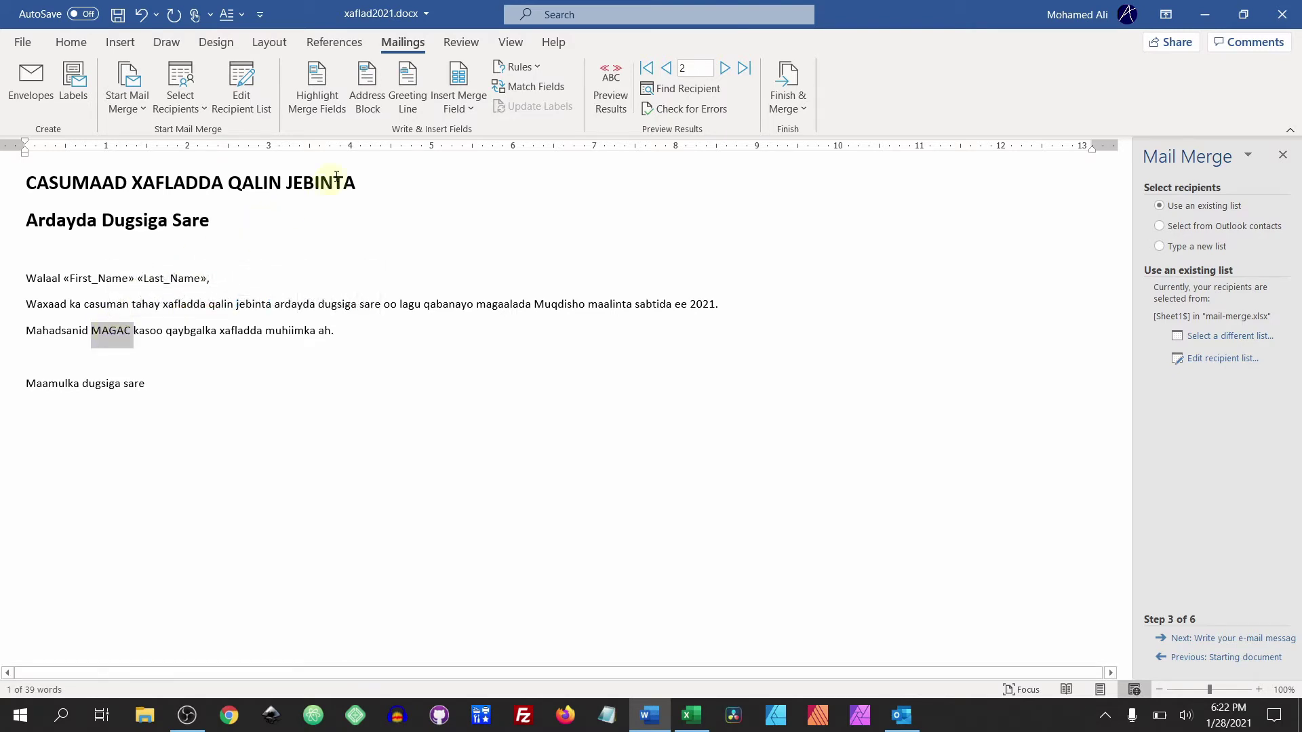
{"action": "left_click", "coordinate": [470, 106]}
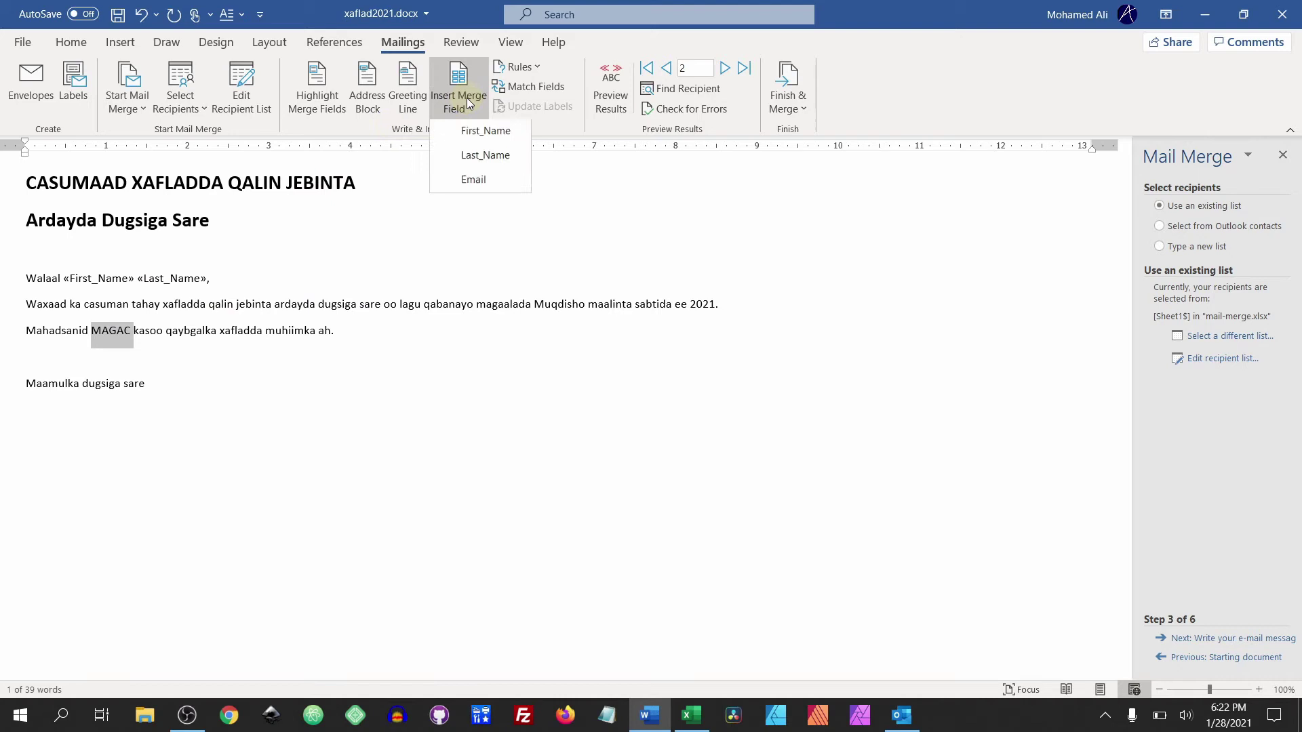
{"action": "left_click", "coordinate": [486, 134]}
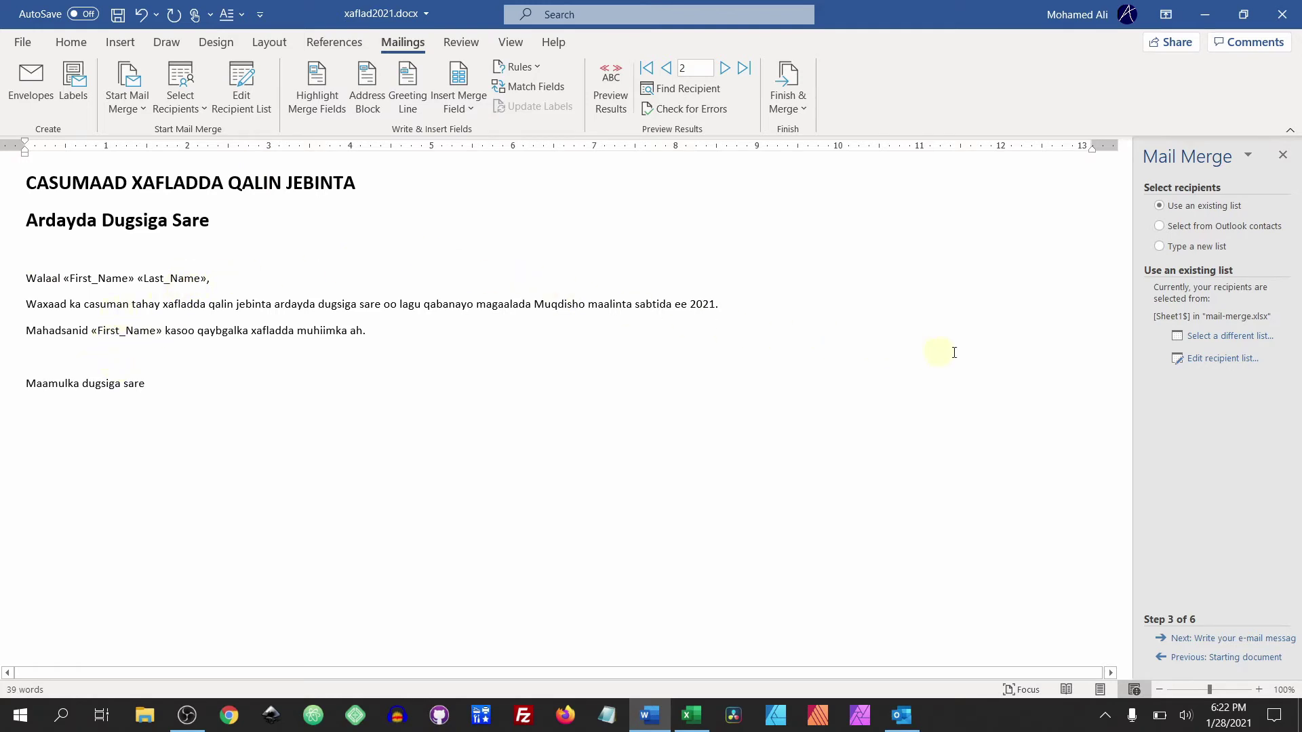
Step: Advance the wizard to the e-mail preview and look through the merged messages up to recipient 5, ending on recipient 1
{"action": "left_click", "coordinate": [1203, 639]}
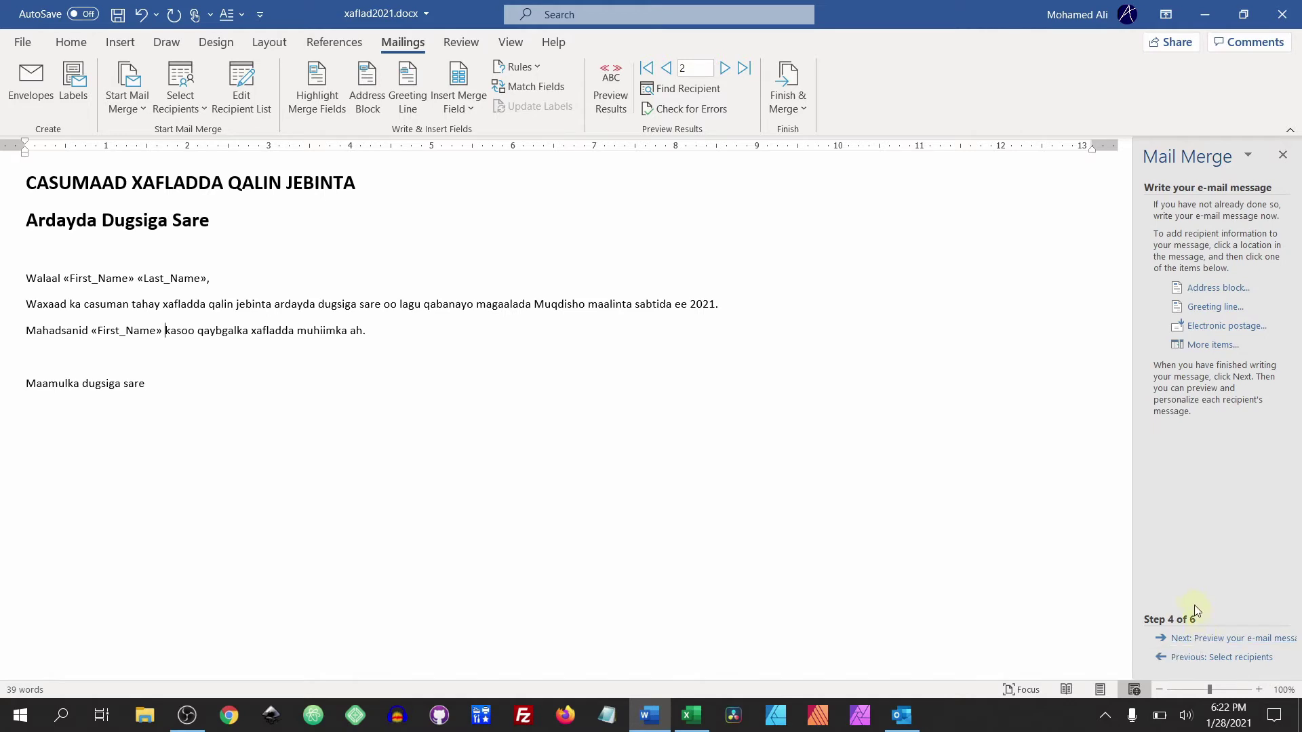
{"action": "left_click", "coordinate": [1207, 641]}
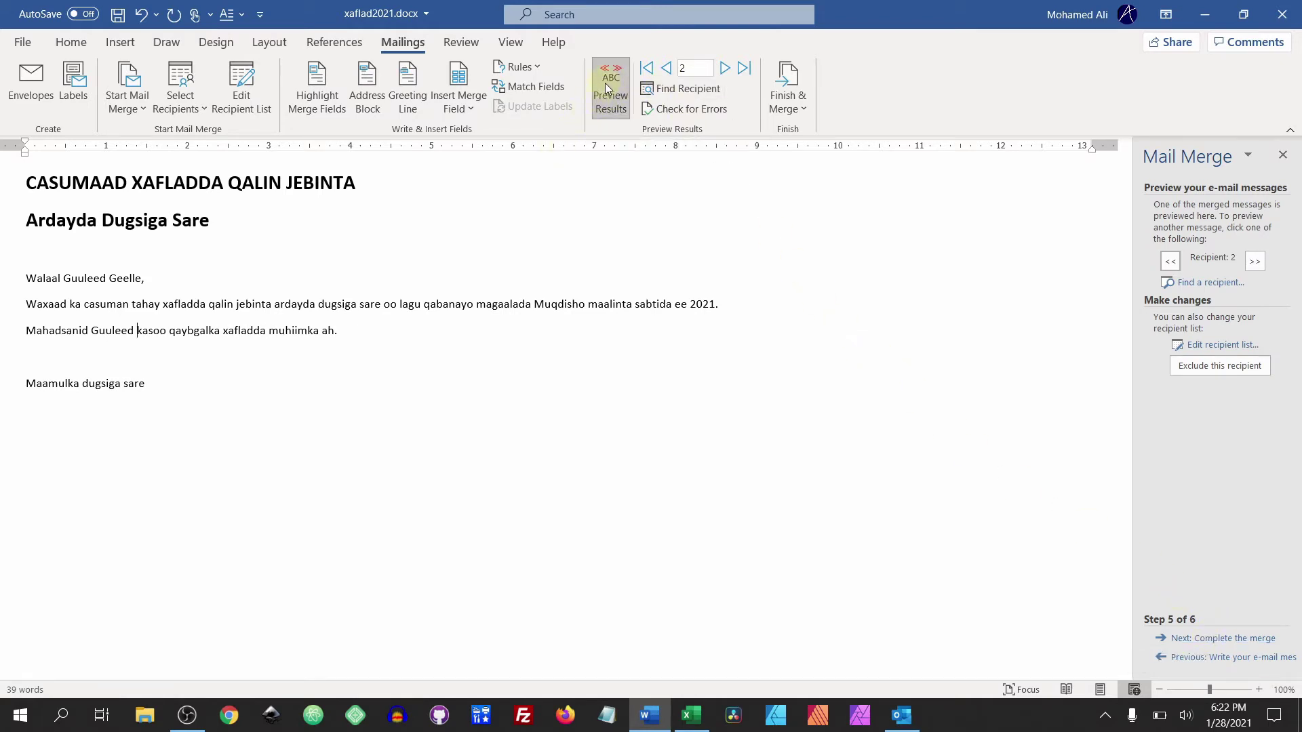
{"action": "left_click", "coordinate": [725, 69]}
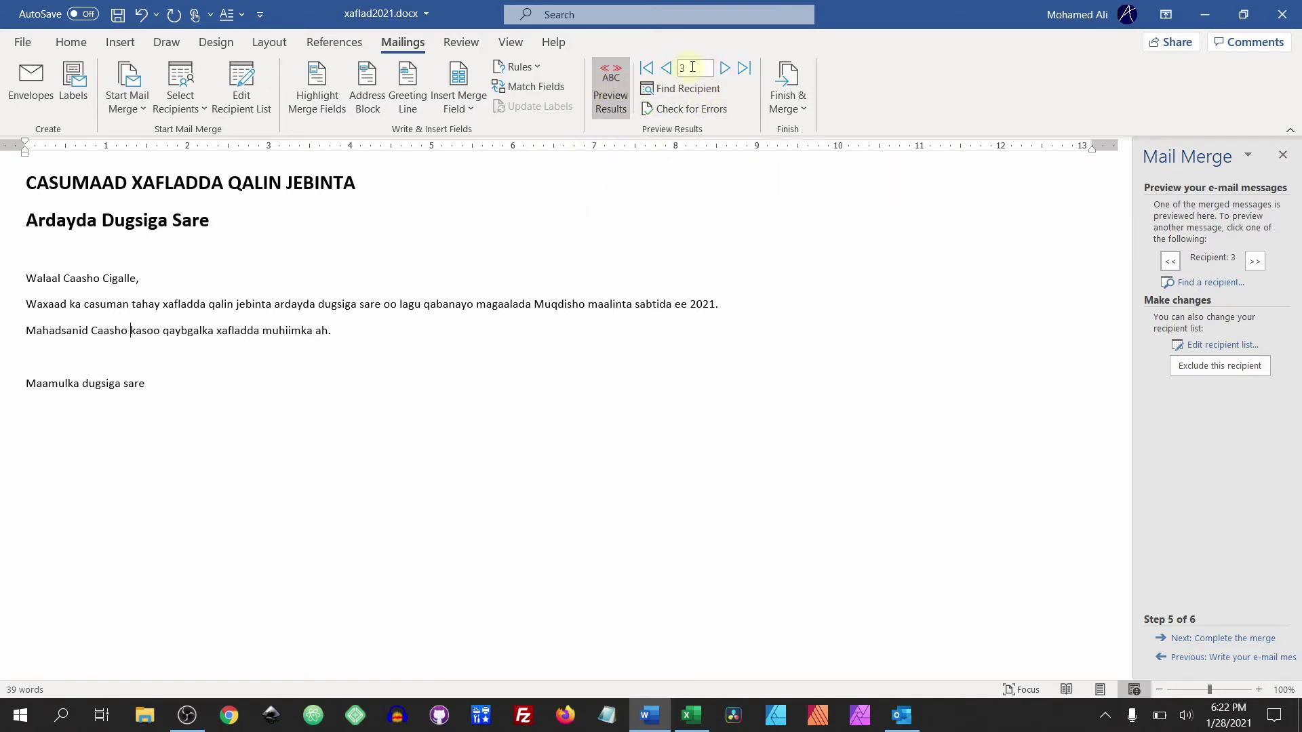
{"action": "left_click", "coordinate": [723, 69]}
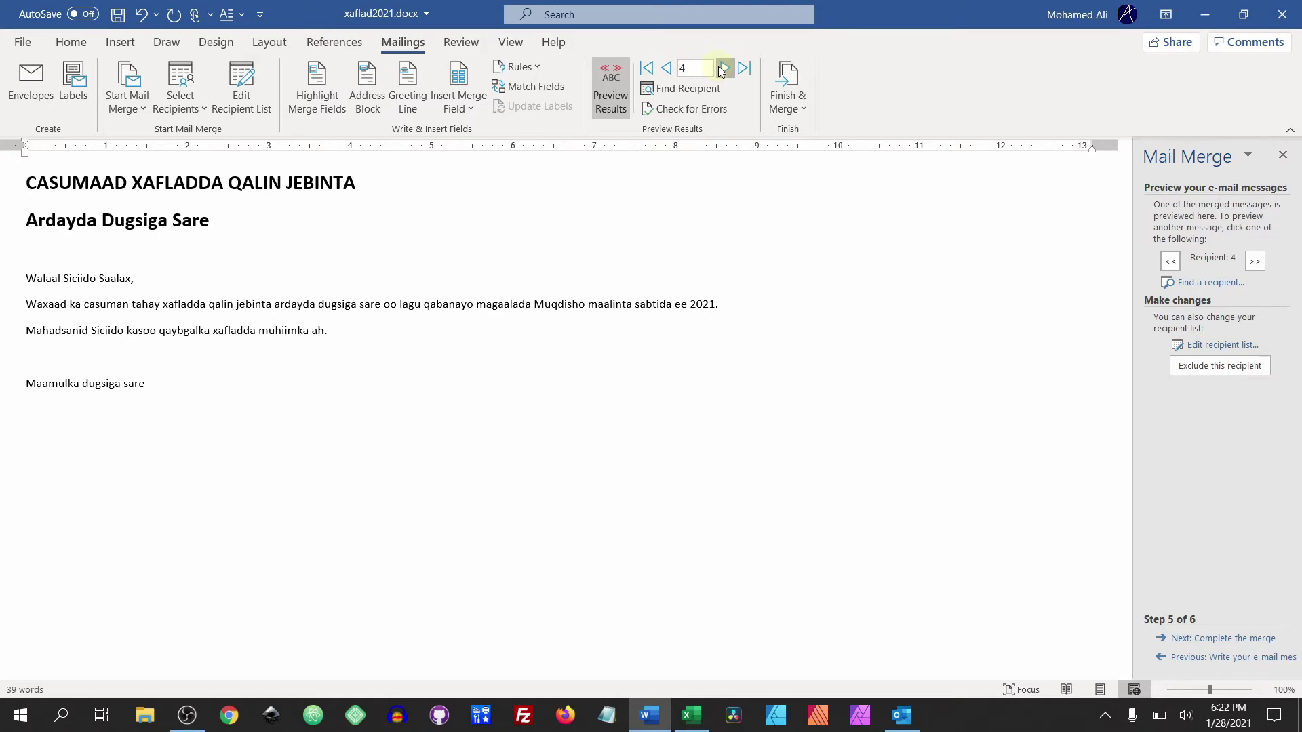
{"action": "left_click", "coordinate": [723, 69]}
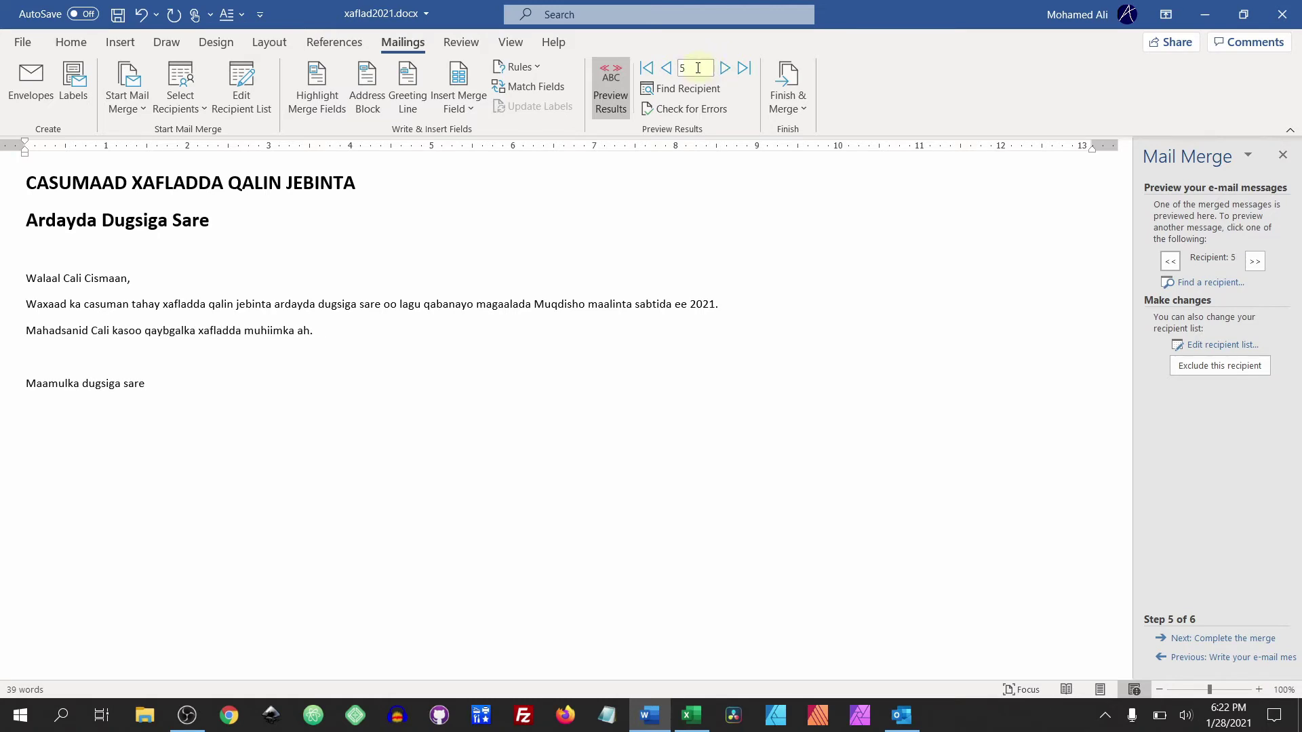
{"action": "left_click", "coordinate": [668, 68]}
{"action": "left_click", "coordinate": [668, 69]}
{"action": "left_click", "coordinate": [668, 69]}
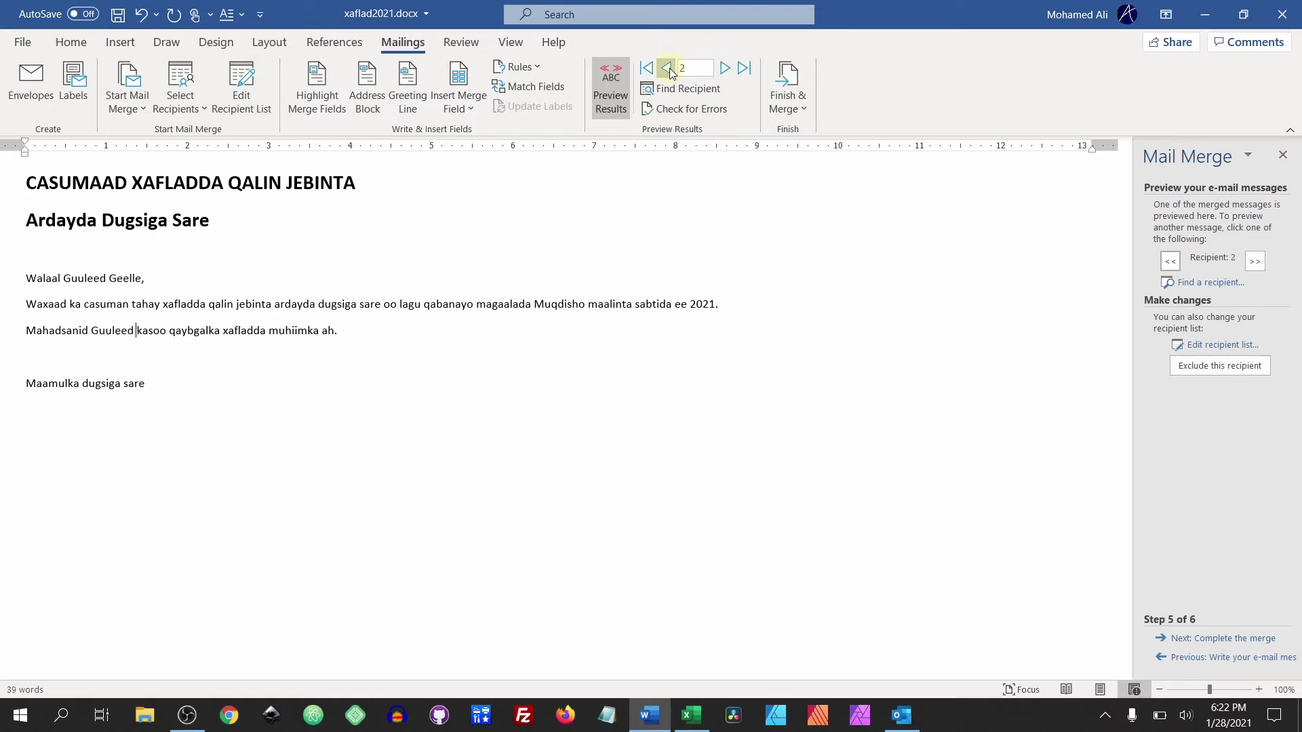
{"action": "left_click", "coordinate": [668, 69]}
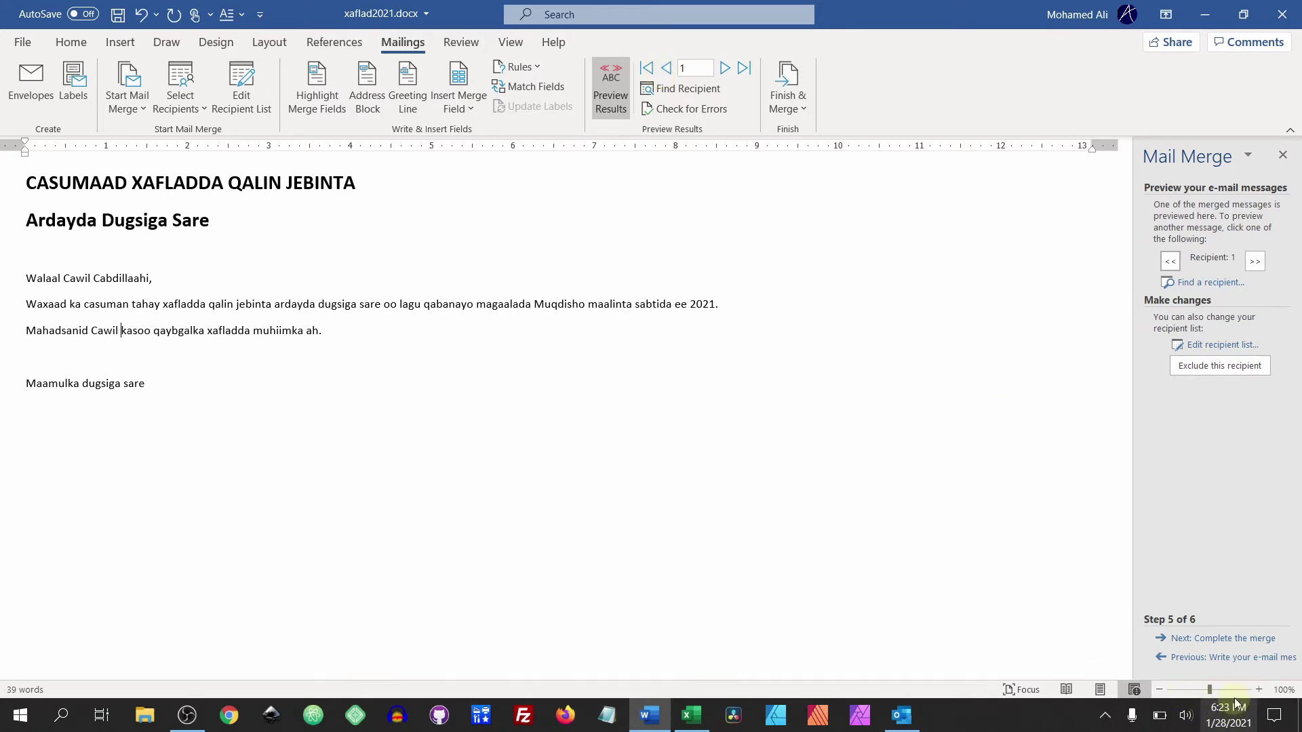
Step: Advance the wizard to completing the merge and start the electronic mail merge with the Email field as the recipient address
{"action": "left_click", "coordinate": [1212, 638]}
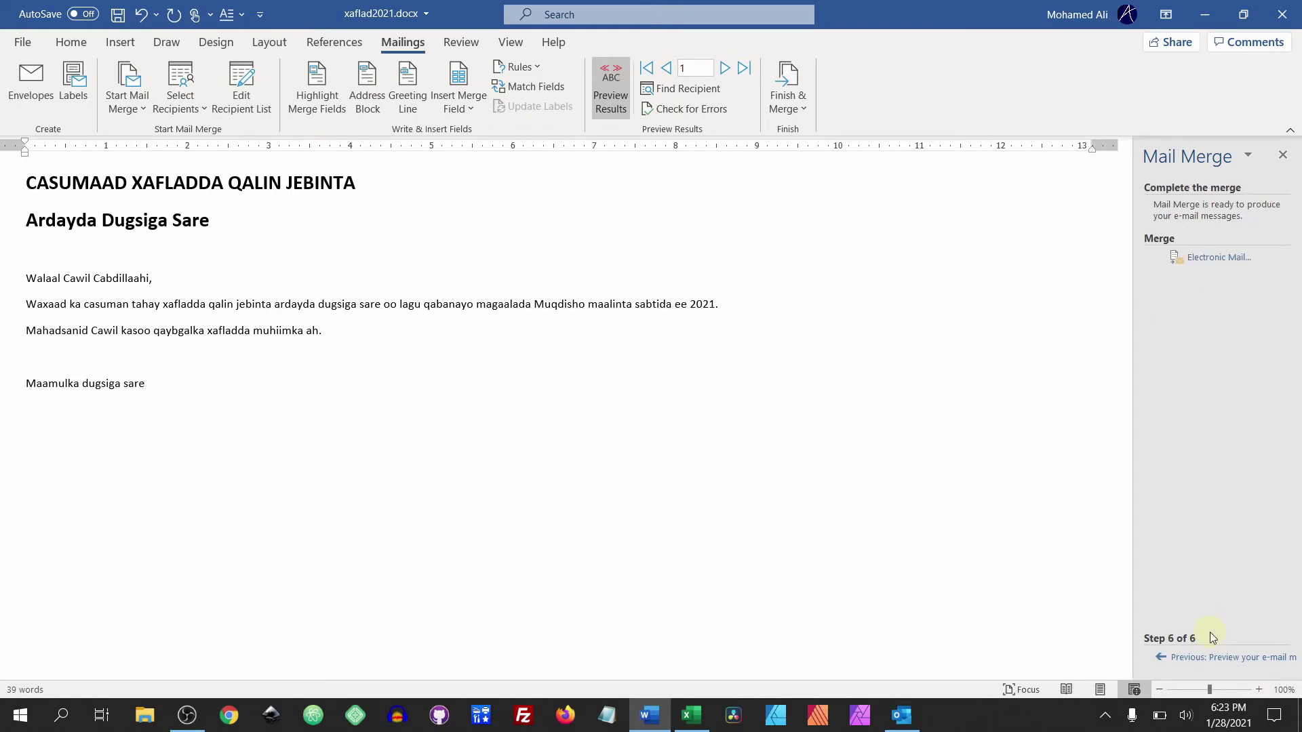
{"action": "left_click", "coordinate": [1216, 259]}
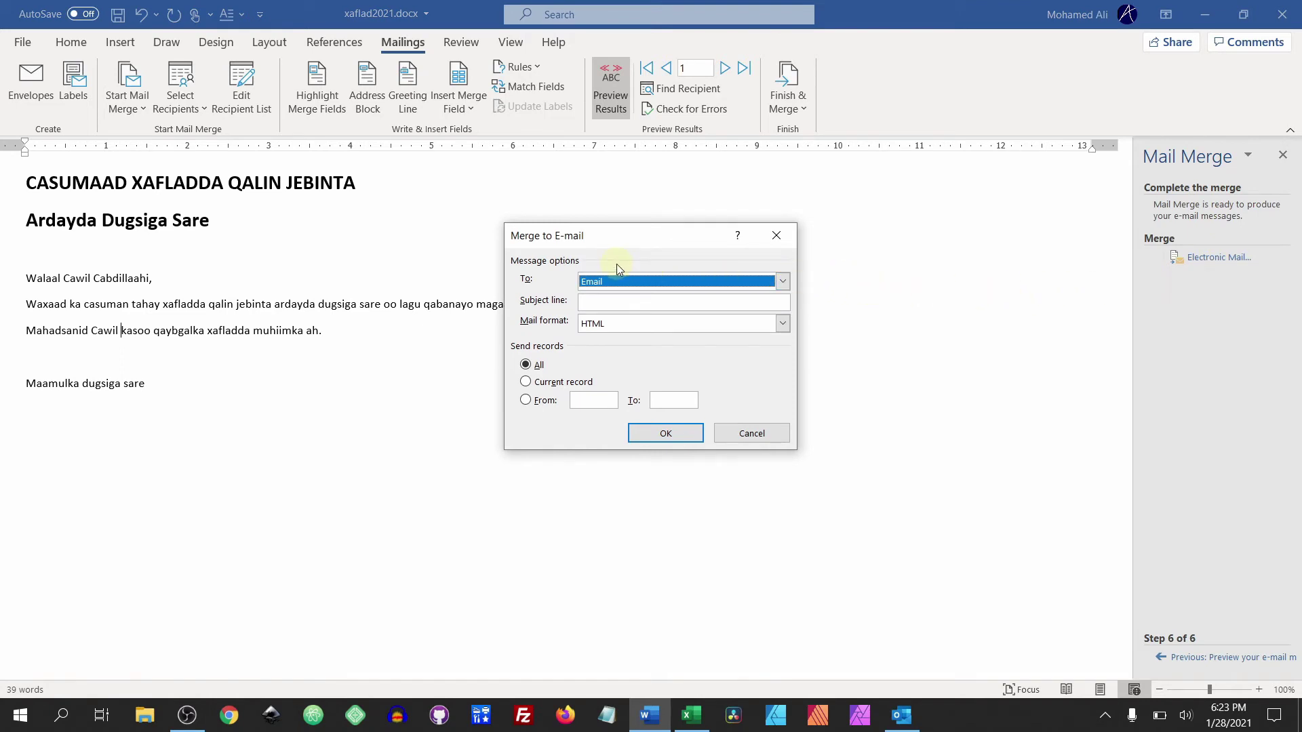
{"action": "left_click", "coordinate": [612, 288]}
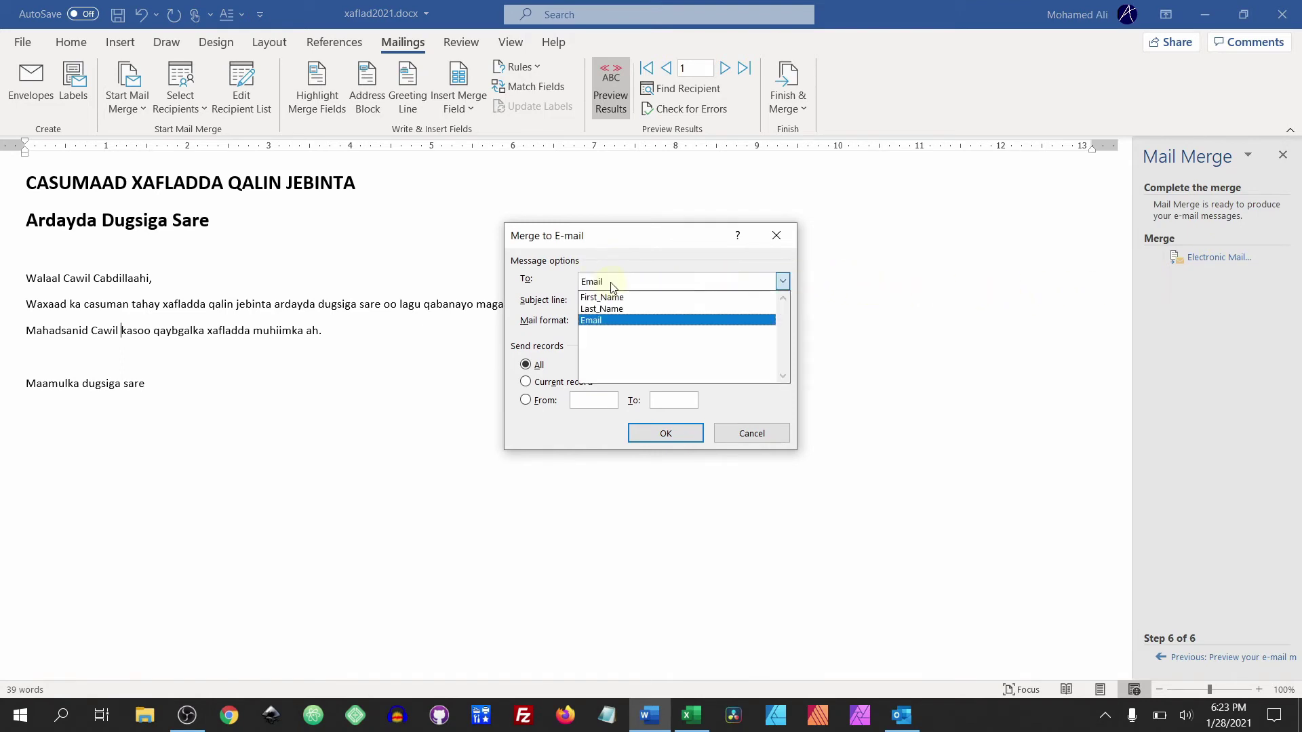
{"action": "left_click", "coordinate": [601, 321]}
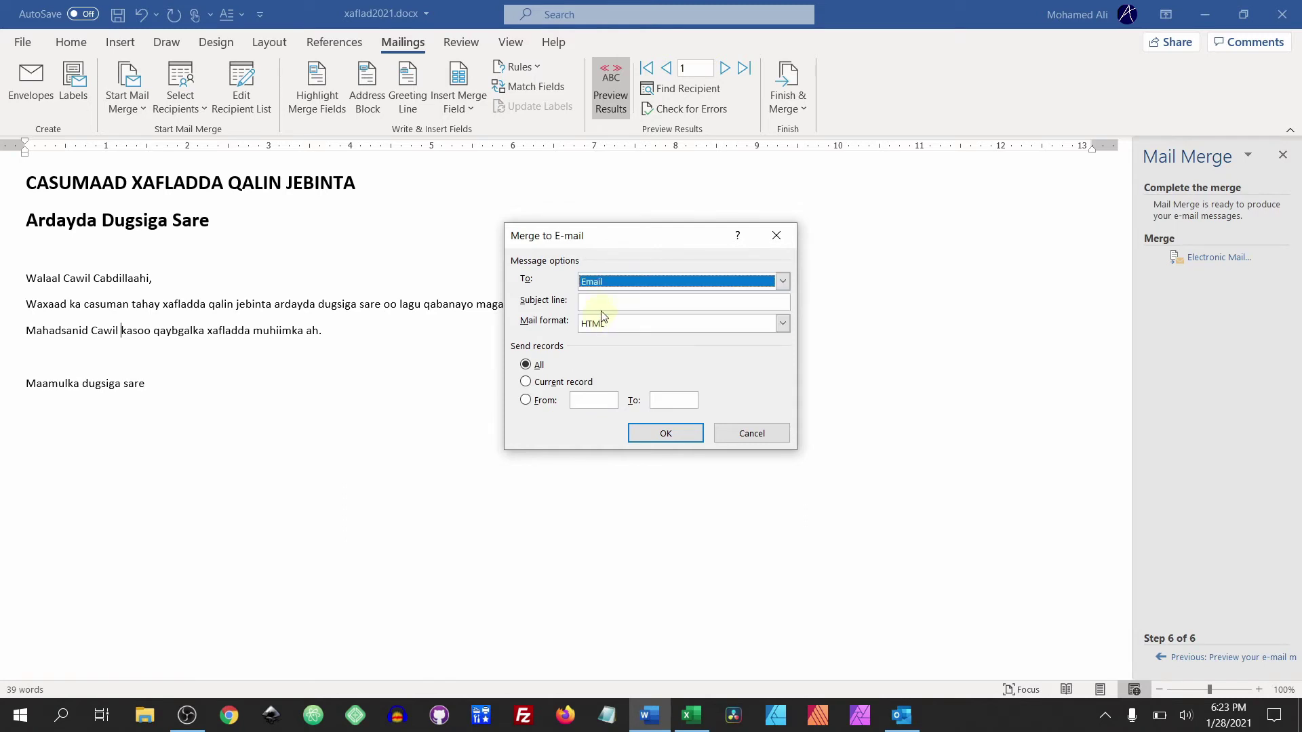
Step: Set the subject line to "Casumaad xaflad qalin jebin" and send the HTML messages to all records
{"action": "left_click", "coordinate": [603, 303]}
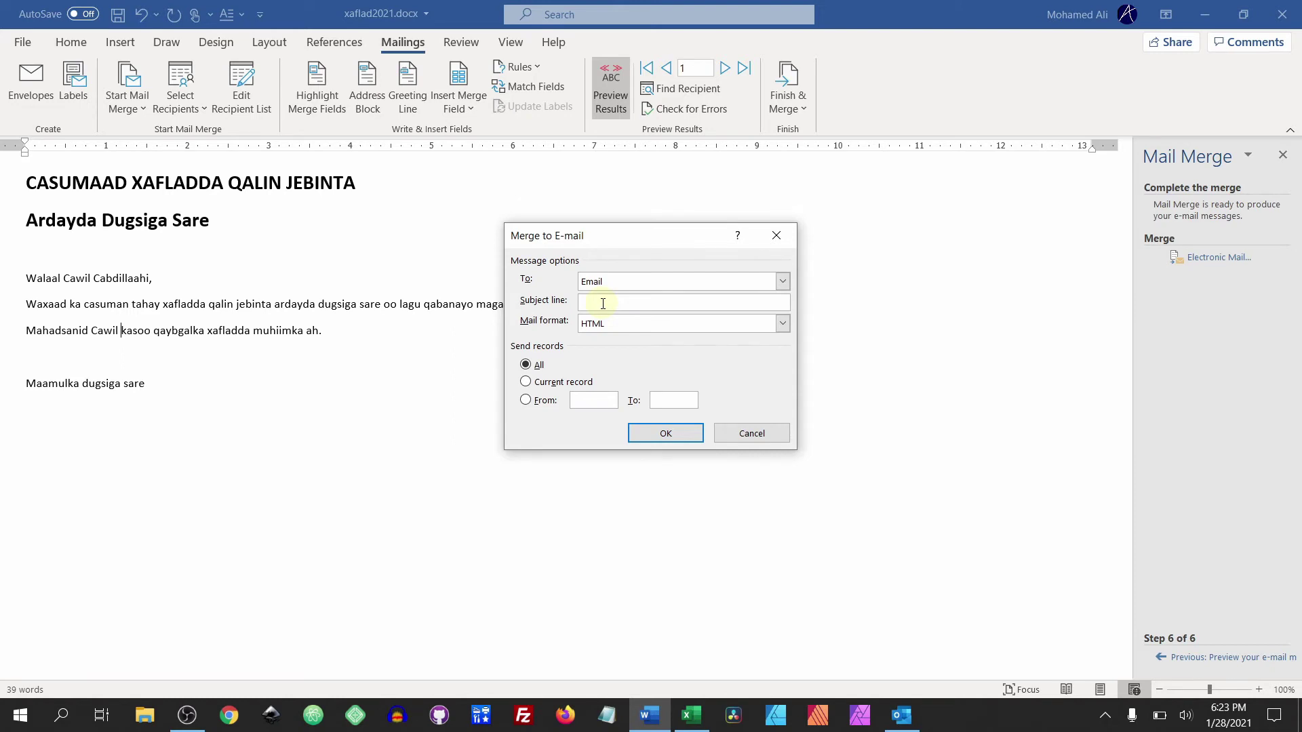
{"action": "type", "text": "Casumaad xaflad qalin jebin"}
{"action": "left_click", "coordinate": [654, 437]}
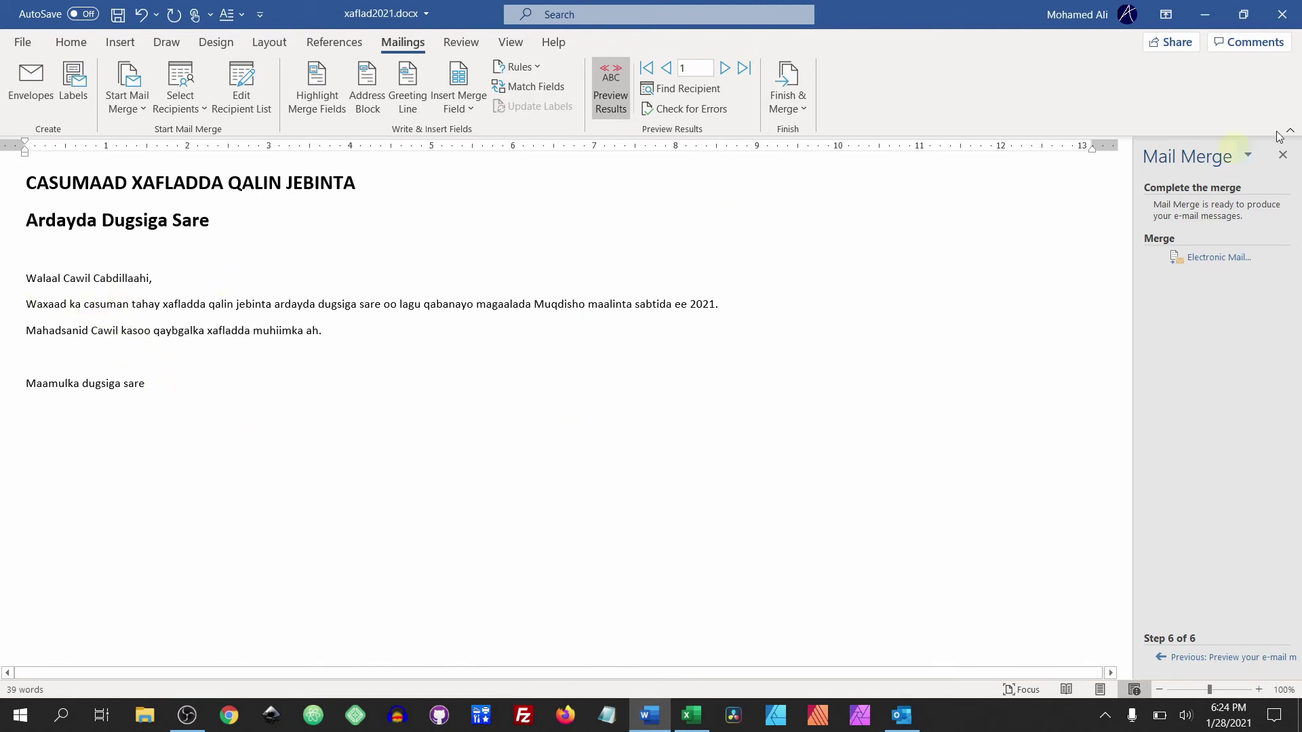
Step: Switch to the Outlook inbox and examine the personalized greeting and closing line in each received invitation
{"action": "left_click", "coordinate": [1206, 16]}
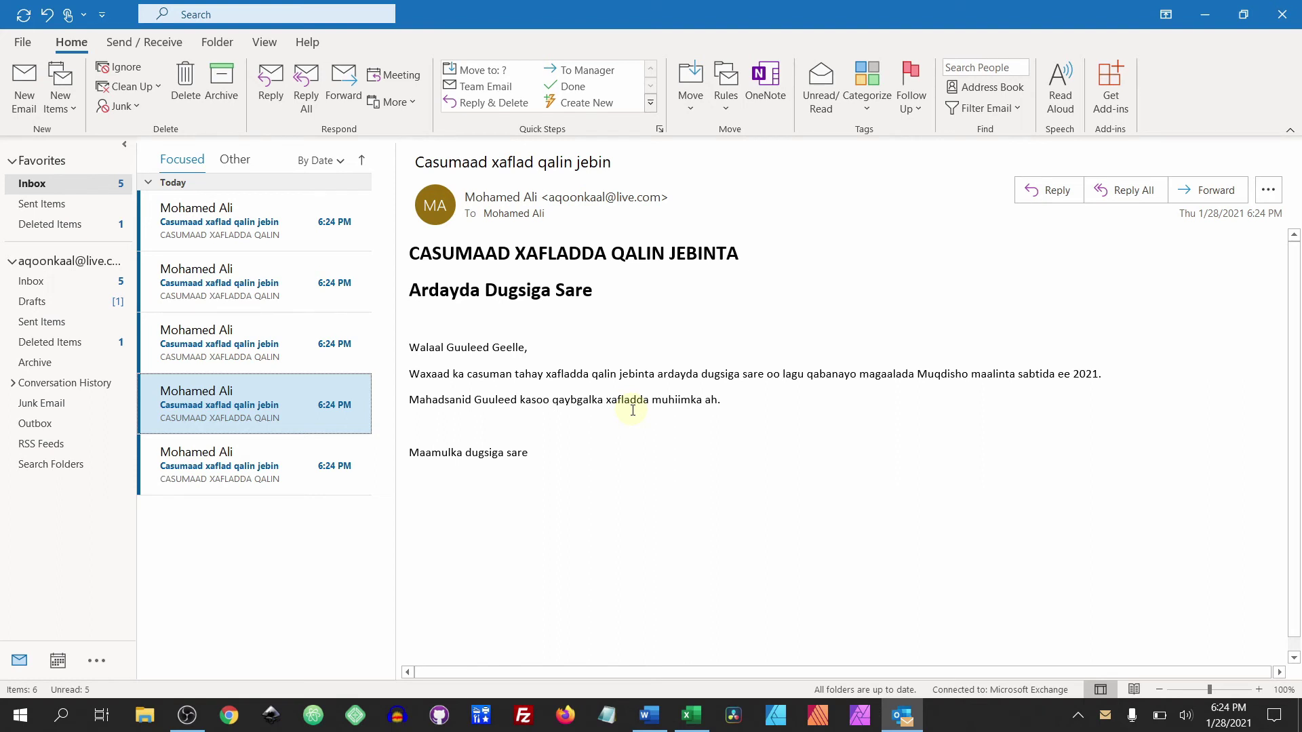
{"action": "left_click", "coordinate": [191, 453]}
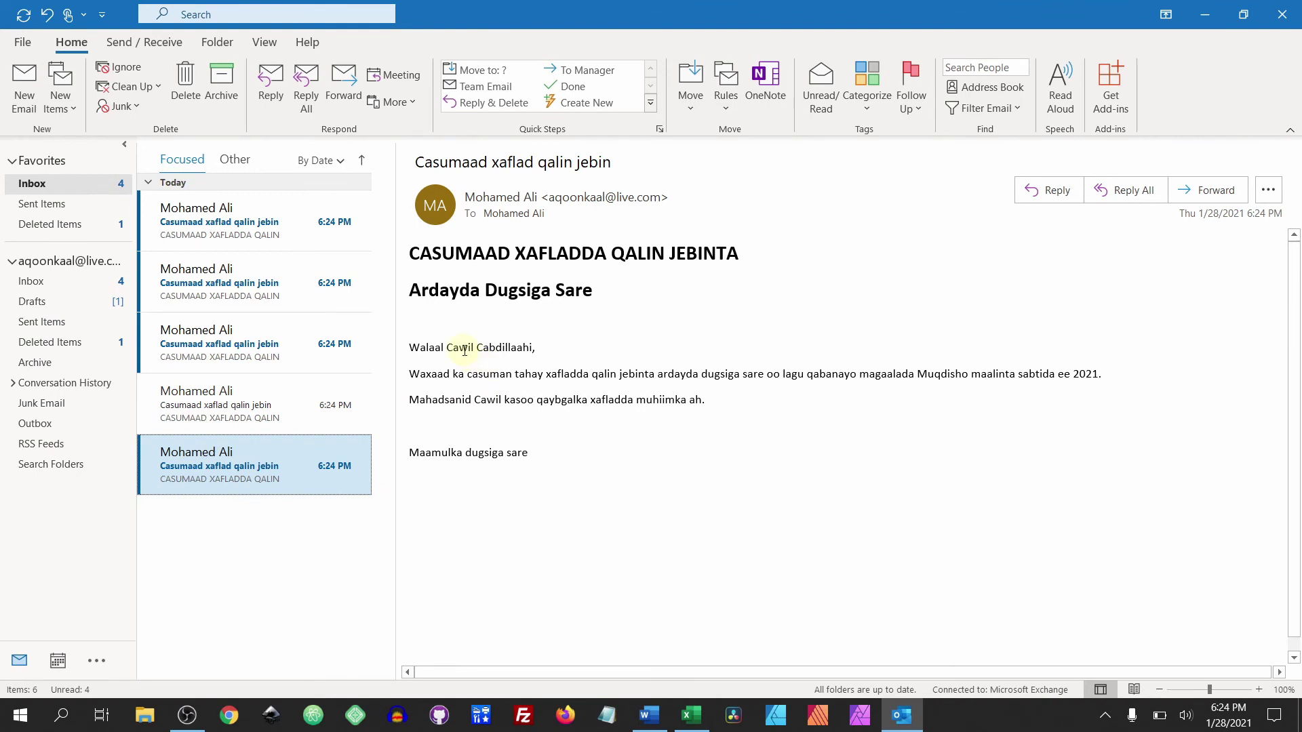
{"action": "left_click", "coordinate": [224, 398]}
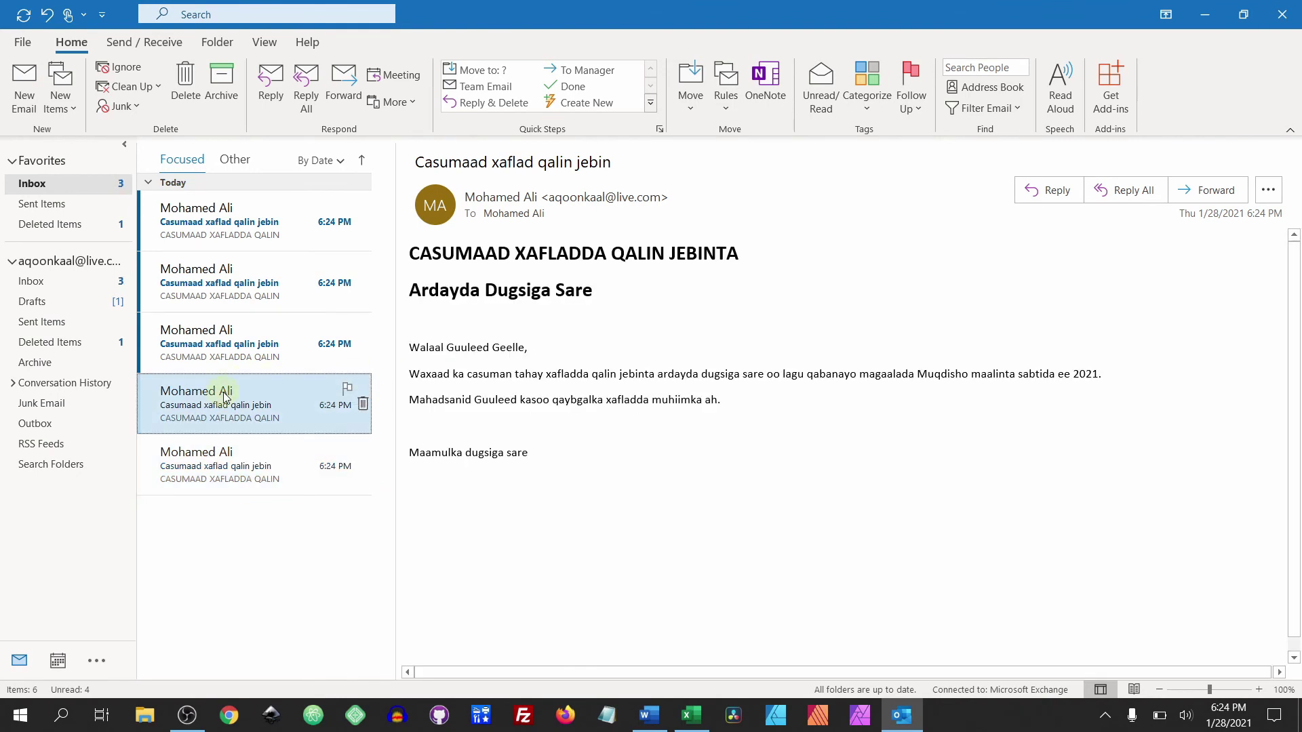
{"action": "left_click", "coordinate": [190, 366]}
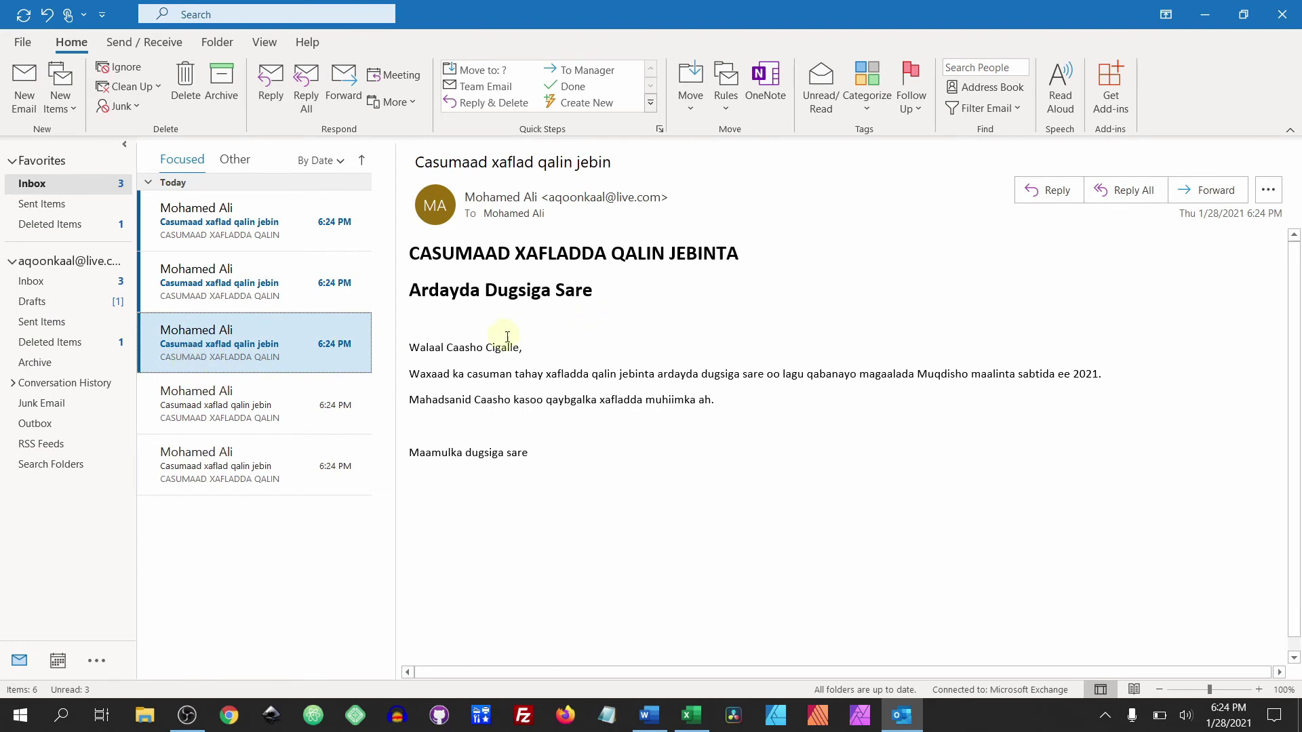
{"action": "left_click", "coordinate": [213, 300]}
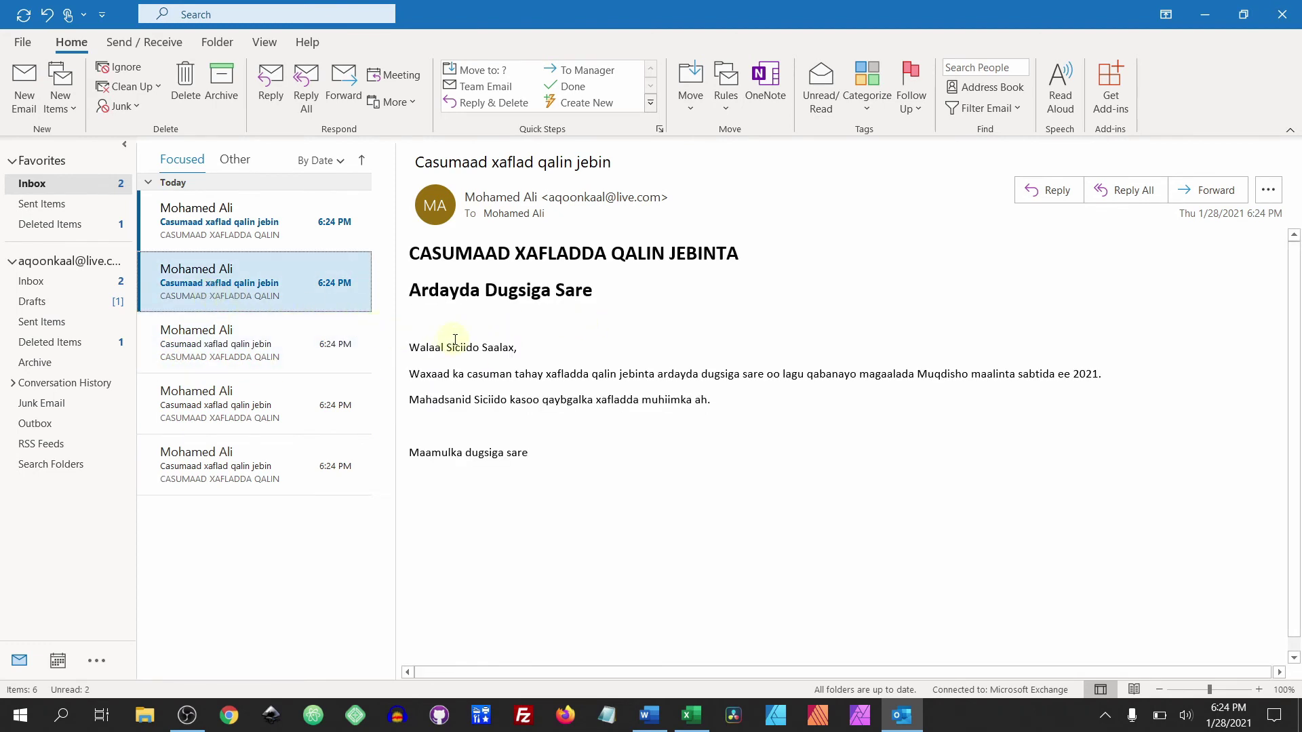
{"action": "left_click", "coordinate": [204, 241]}
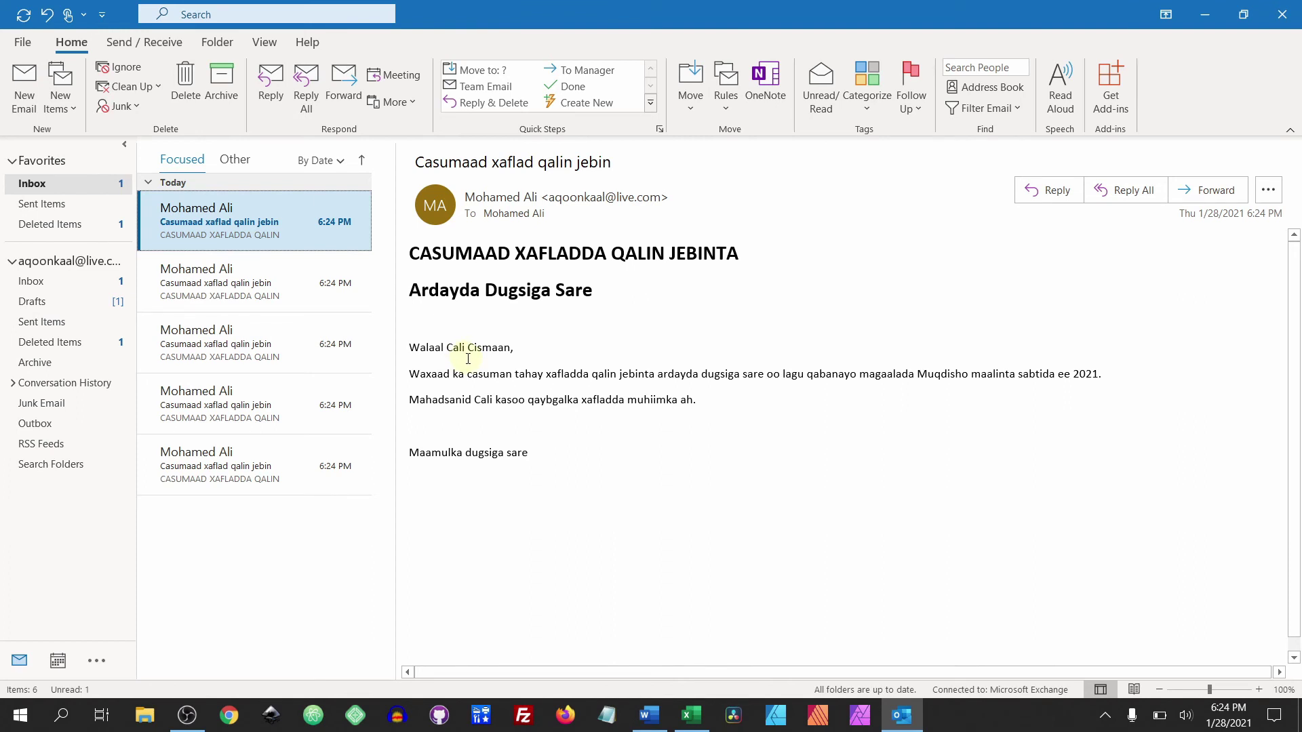
{"action": "key", "text": "Down"}
{"action": "key", "text": "Down"}
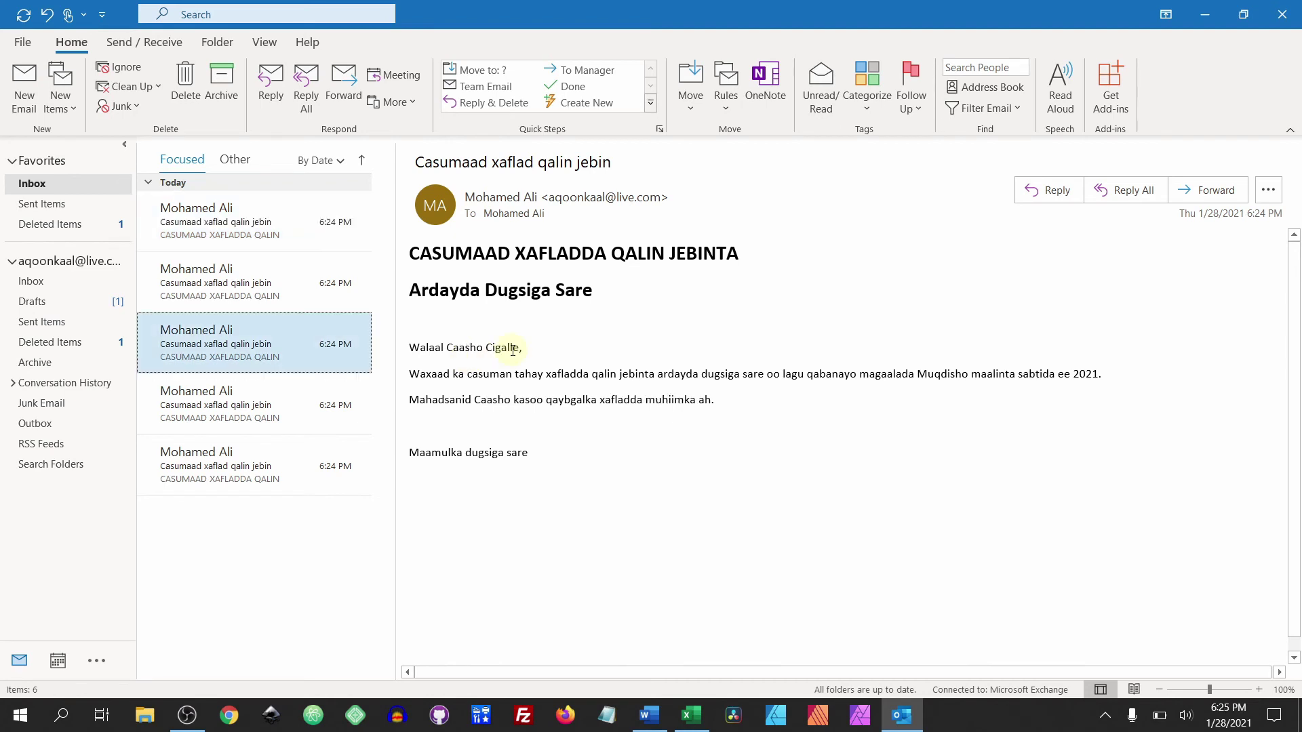